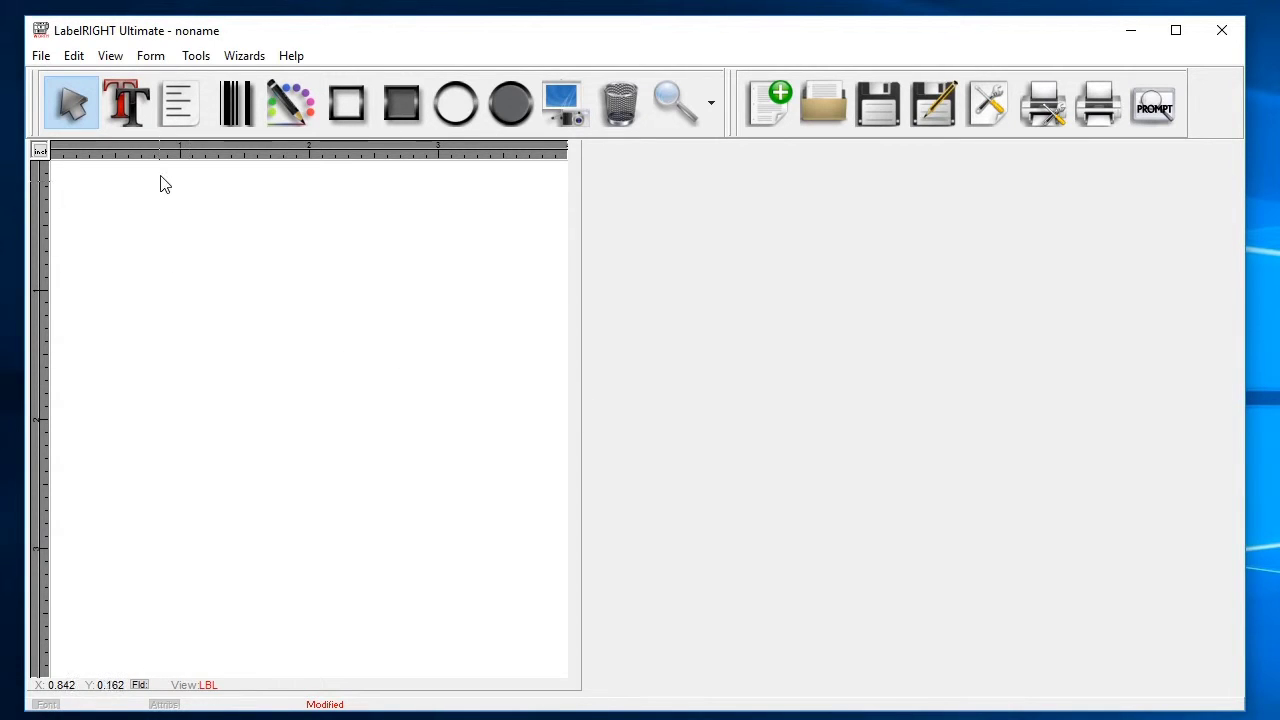
# Step: Open Form Setup to view the current 4.000 × 4.000 label with 0.500 and 0.210 margins
pyautogui.click(170, 58)
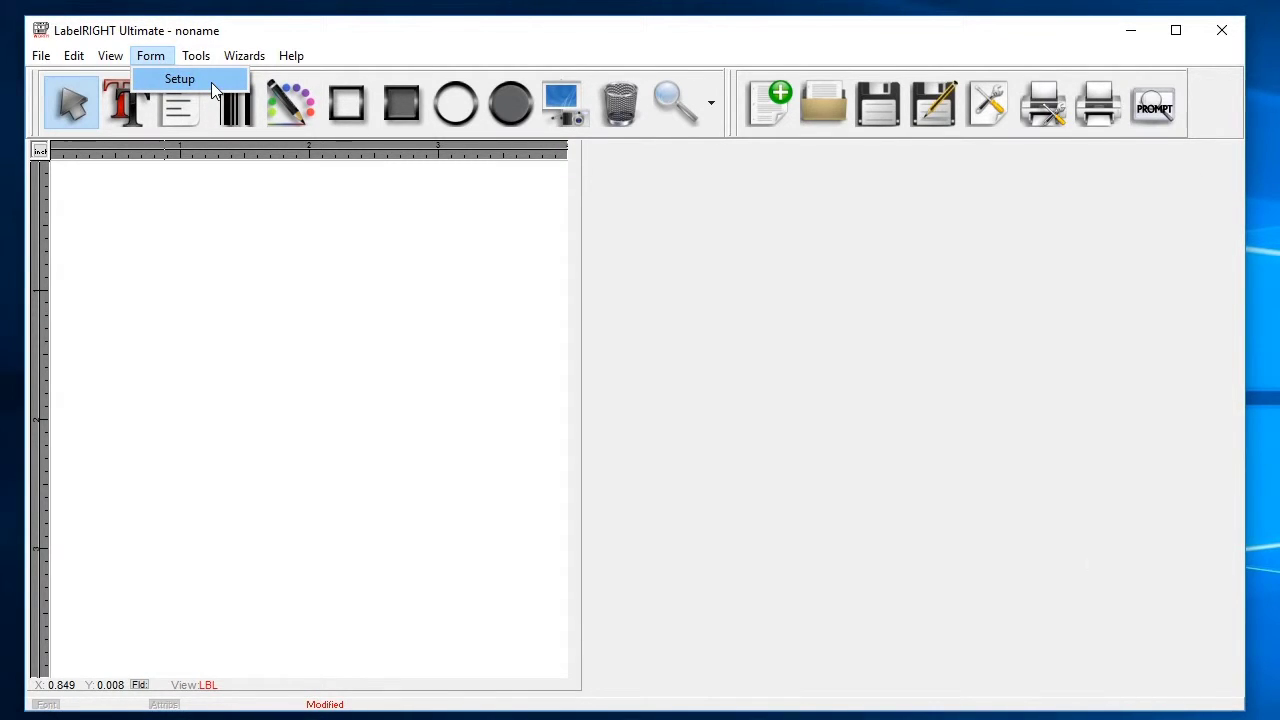
pyautogui.click(211, 82)
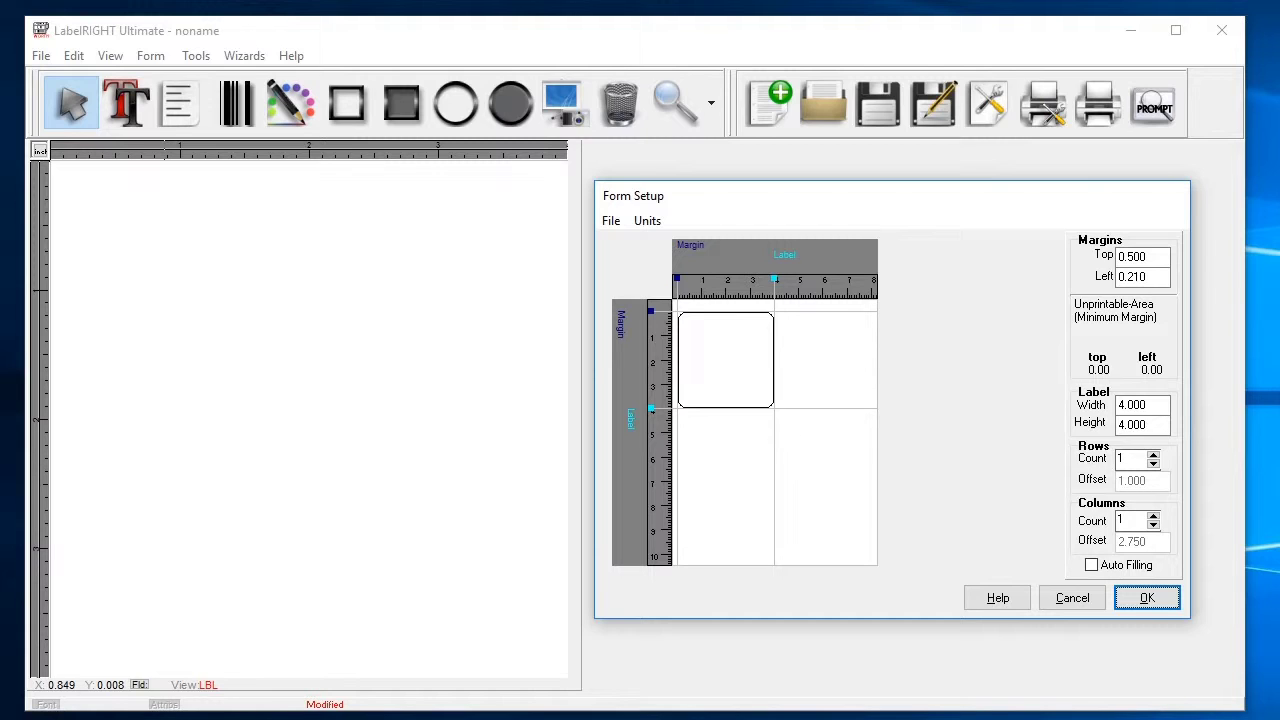
# Step: Load the 5160.avy layout, filtering the file list to Avery (*.AVY) files
pyautogui.click(616, 224)
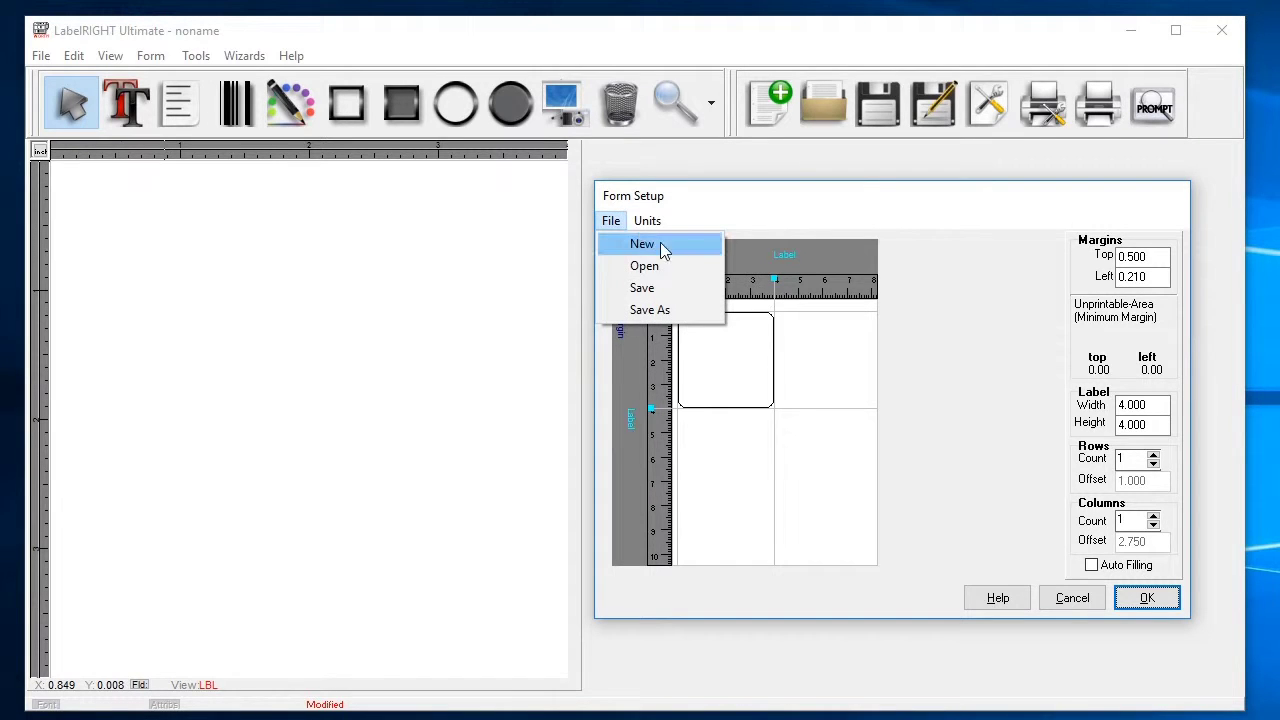
pyautogui.click(687, 267)
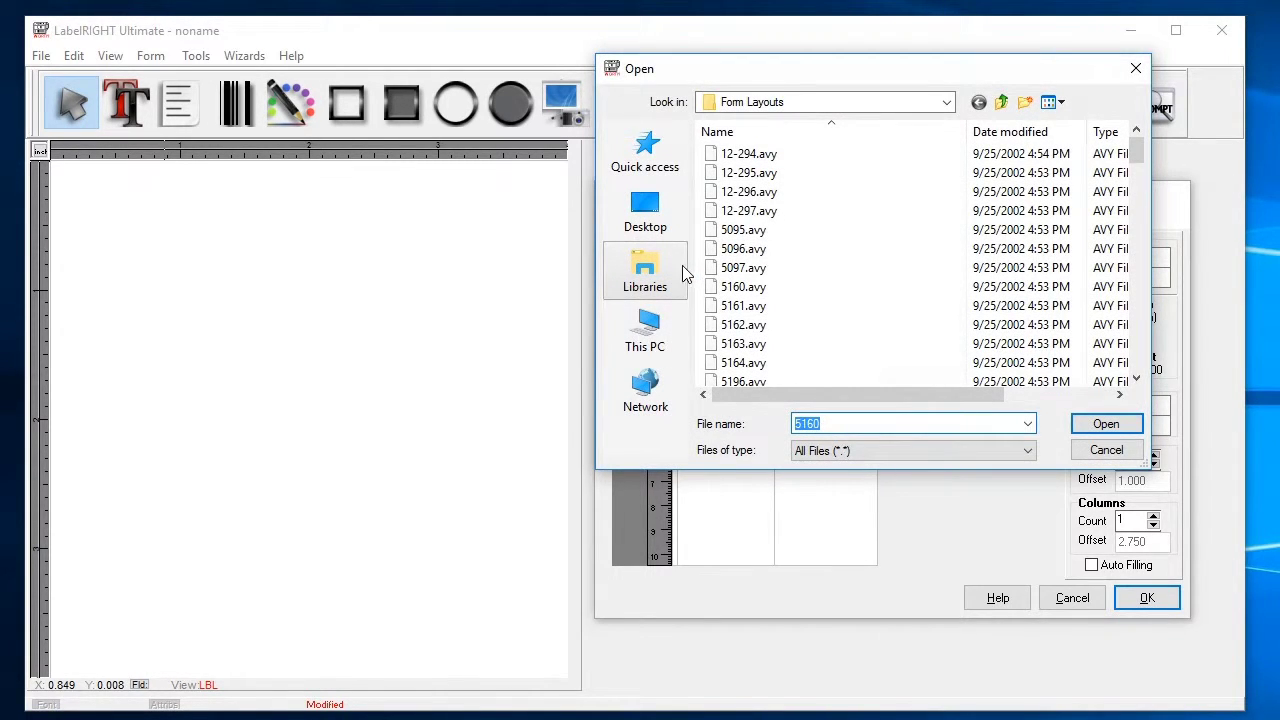
pyautogui.click(1030, 452)
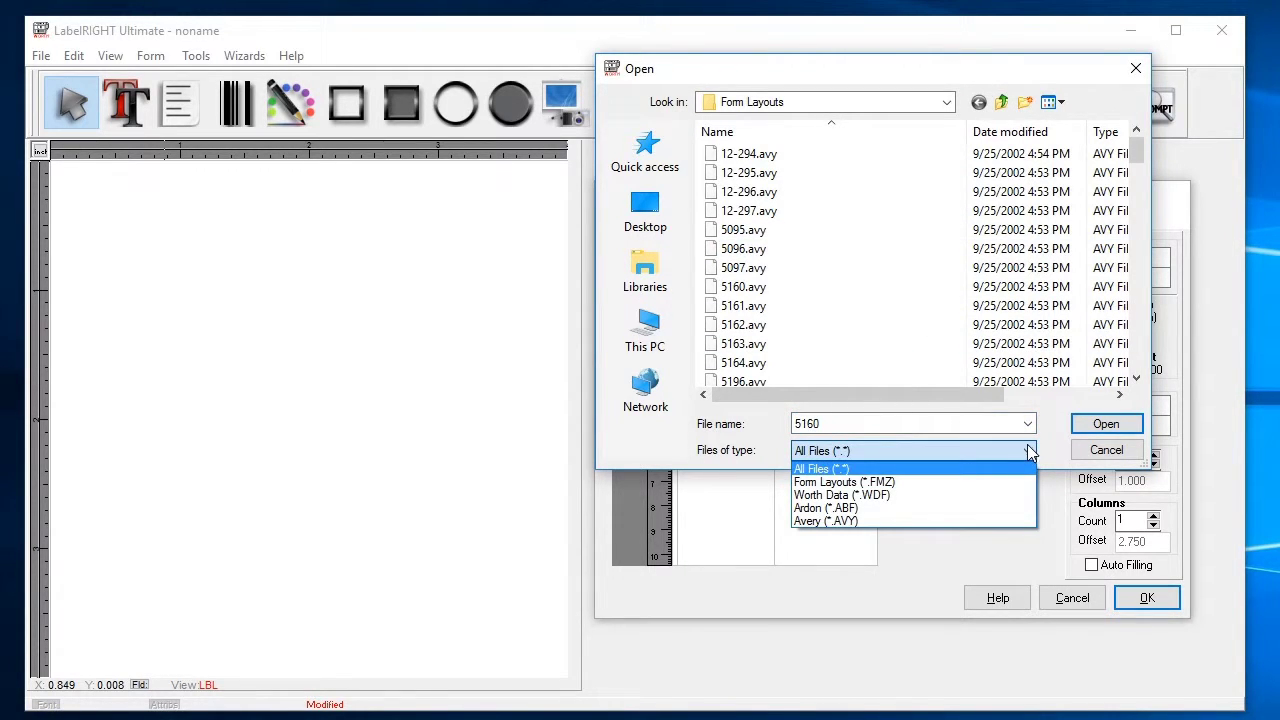
pyautogui.click(905, 521)
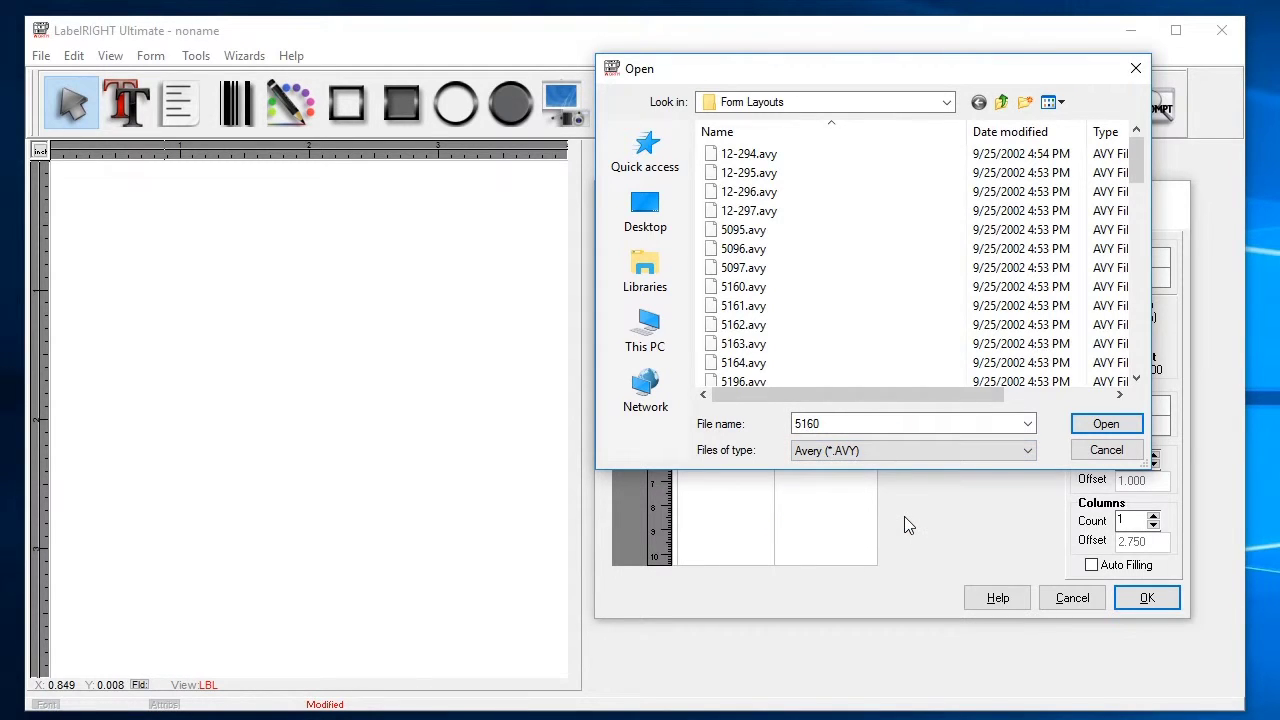
pyautogui.click(789, 288)
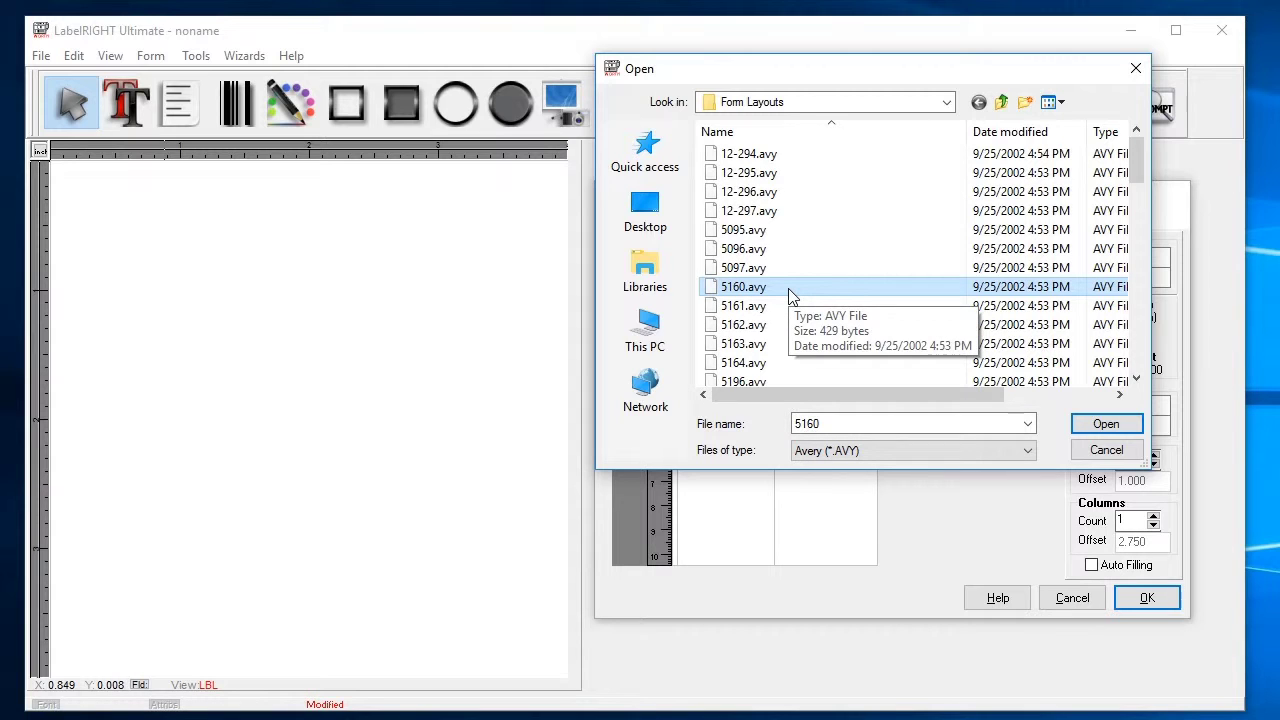
pyautogui.click(1127, 428)
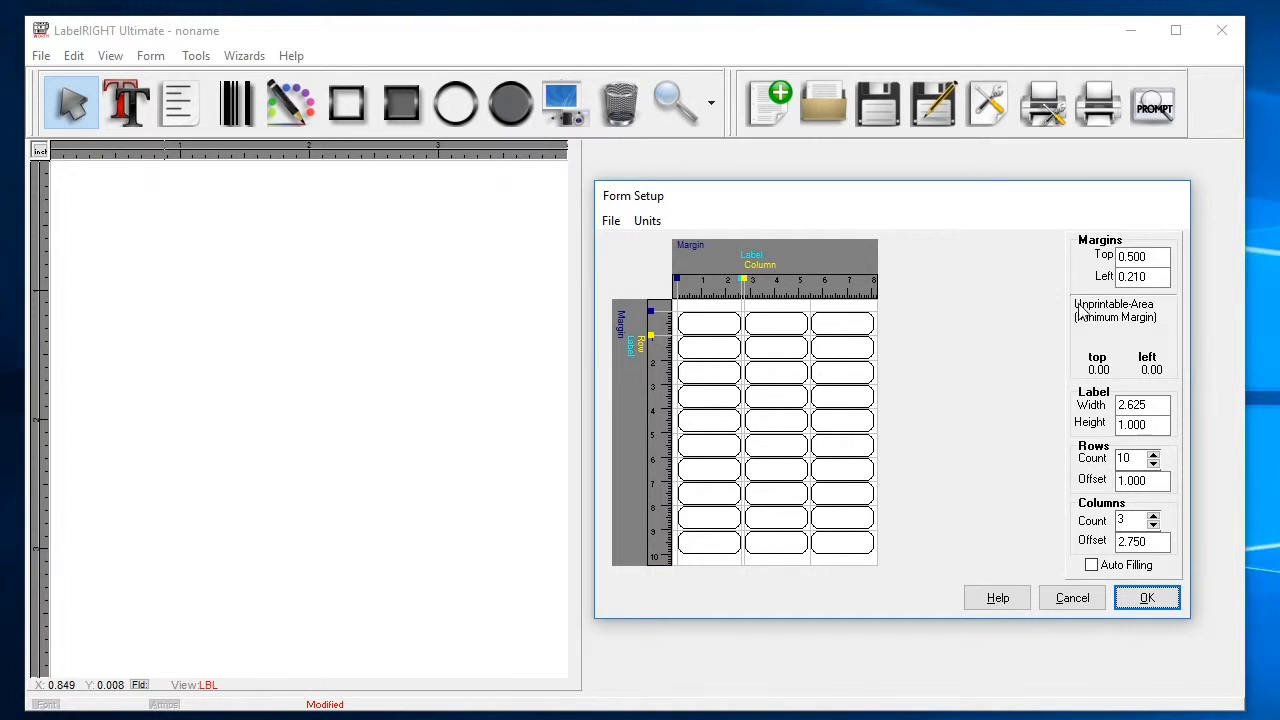
# Step: Check the loaded 5160 layout's top and left margin values
pyautogui.click(1151, 257)
pyautogui.click(1155, 278)
# Step: Accept the Avery 5160 setup and place a new barcode at X 0.265, Y 0.093
pyautogui.click(1157, 607)
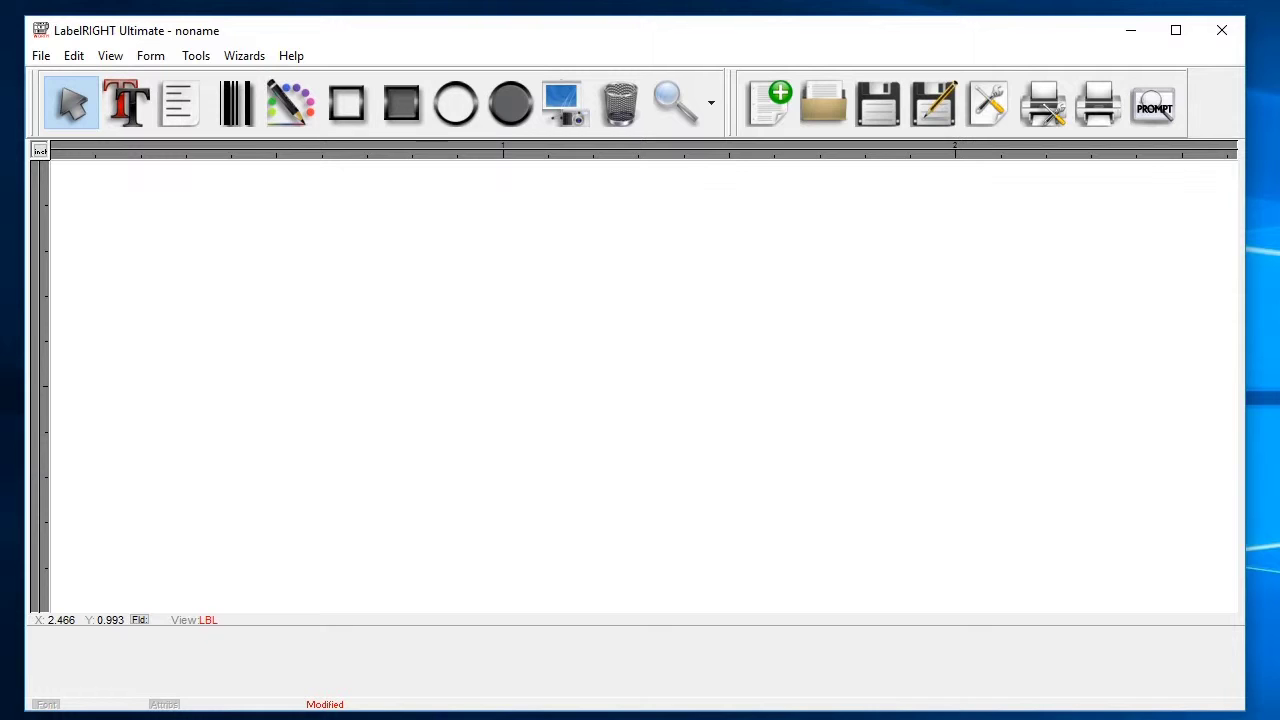
pyautogui.click(250, 120)
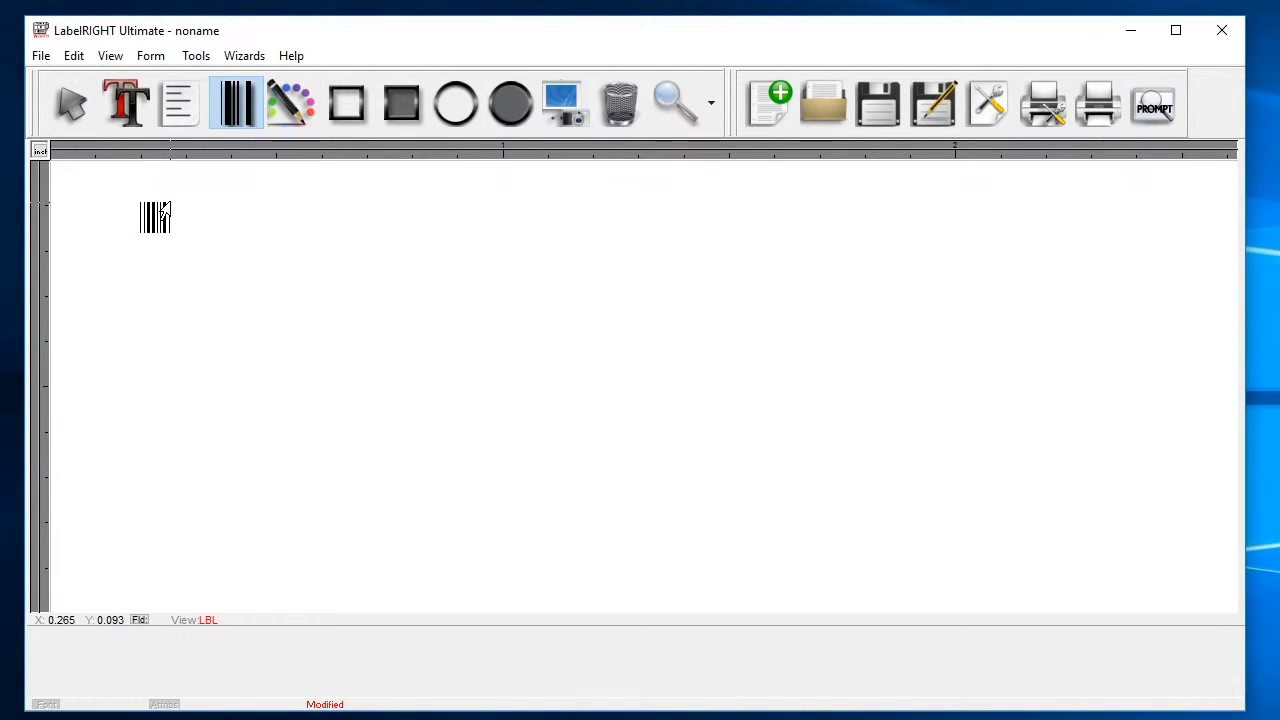
pyautogui.click(170, 204)
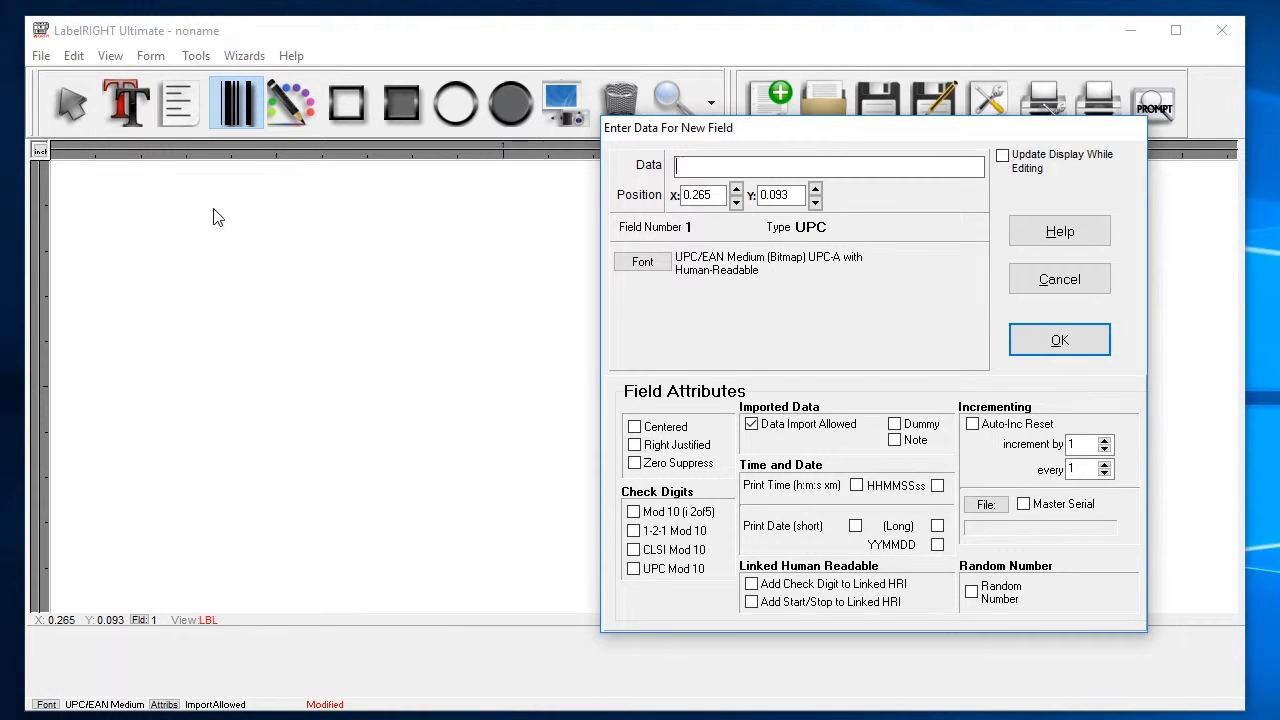
pyautogui.click(667, 268)
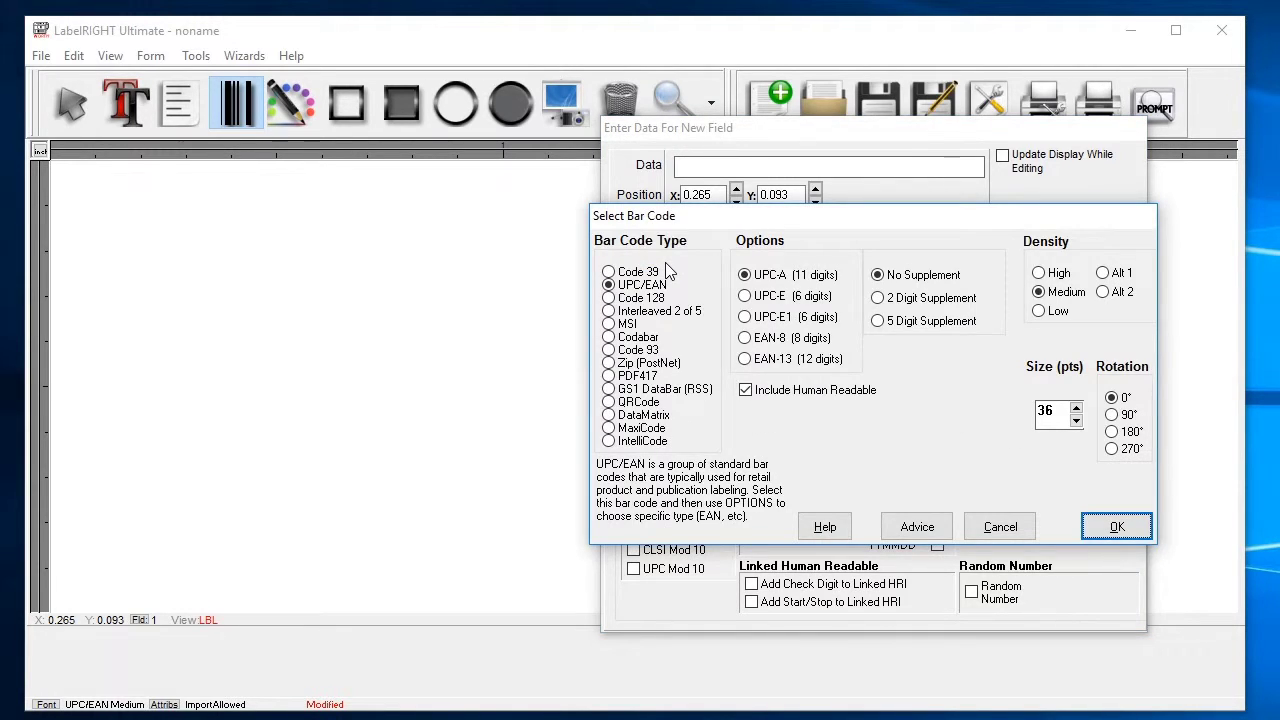
pyautogui.click(608, 289)
pyautogui.doubleClick(1058, 420)
pyautogui.write('36')
pyautogui.click(1128, 532)
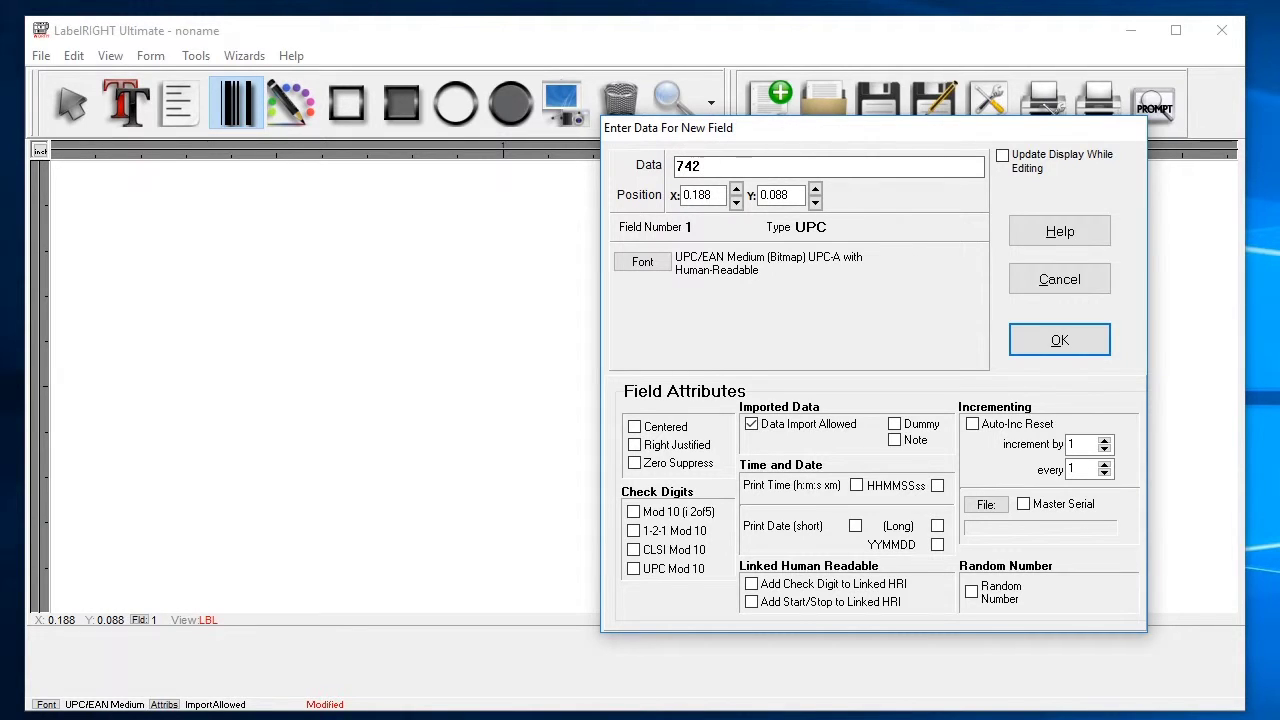
pyautogui.write('2997612')
pyautogui.click(1094, 349)
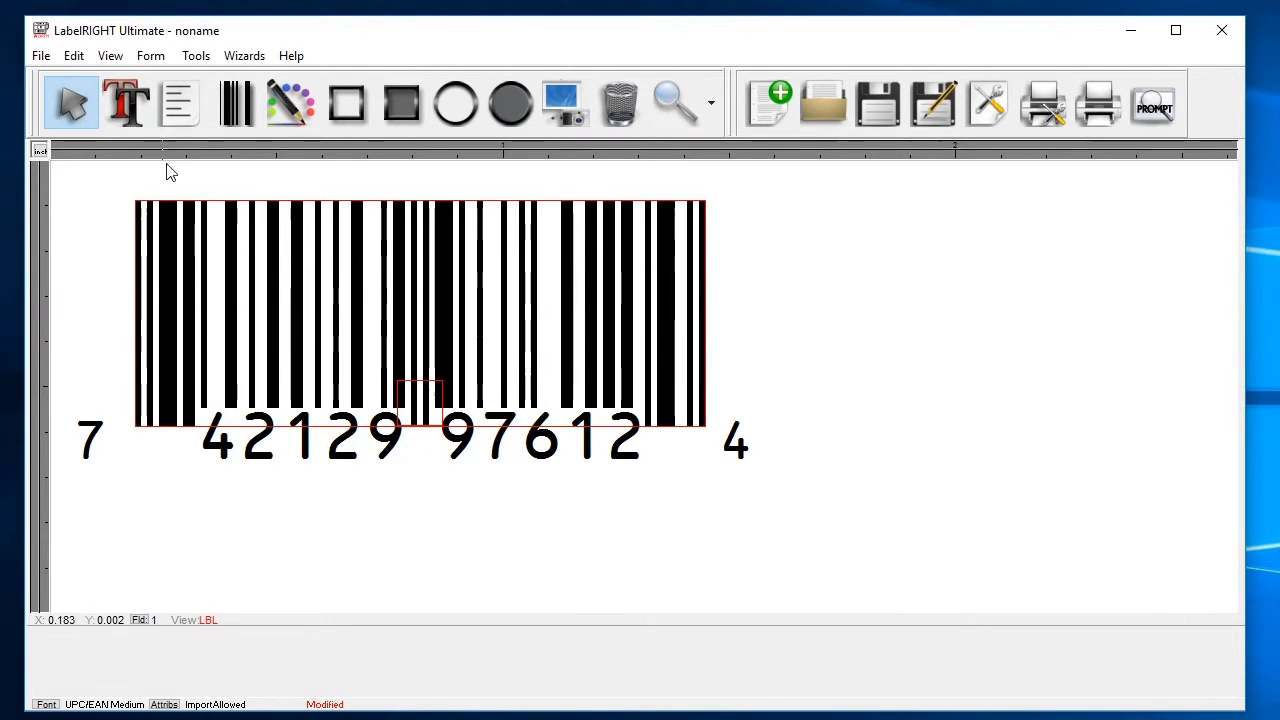
# Step: Drag the UPC barcode right so it is centred across the label's top
pyautogui.moveTo(262, 266); pyautogui.dragTo(460, 265)
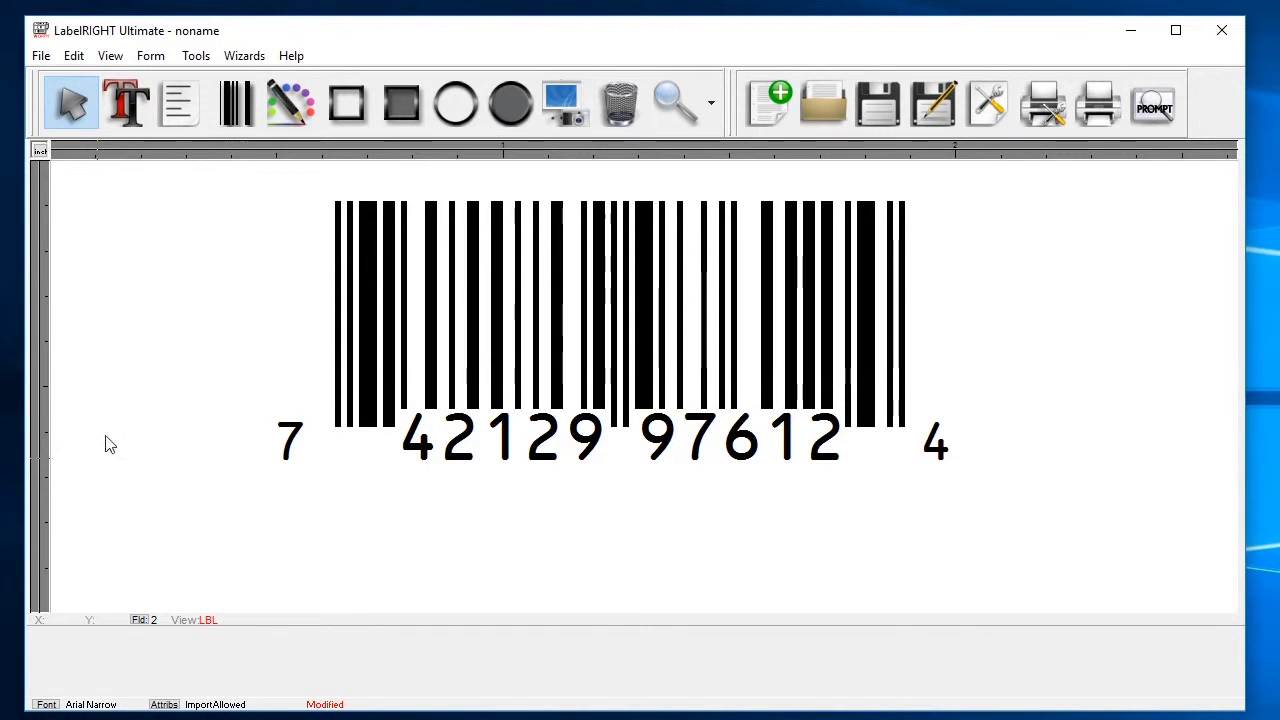
# Step: Add a text field at the label's lower left using Berkeley Regular 16
pyautogui.click(147, 116)
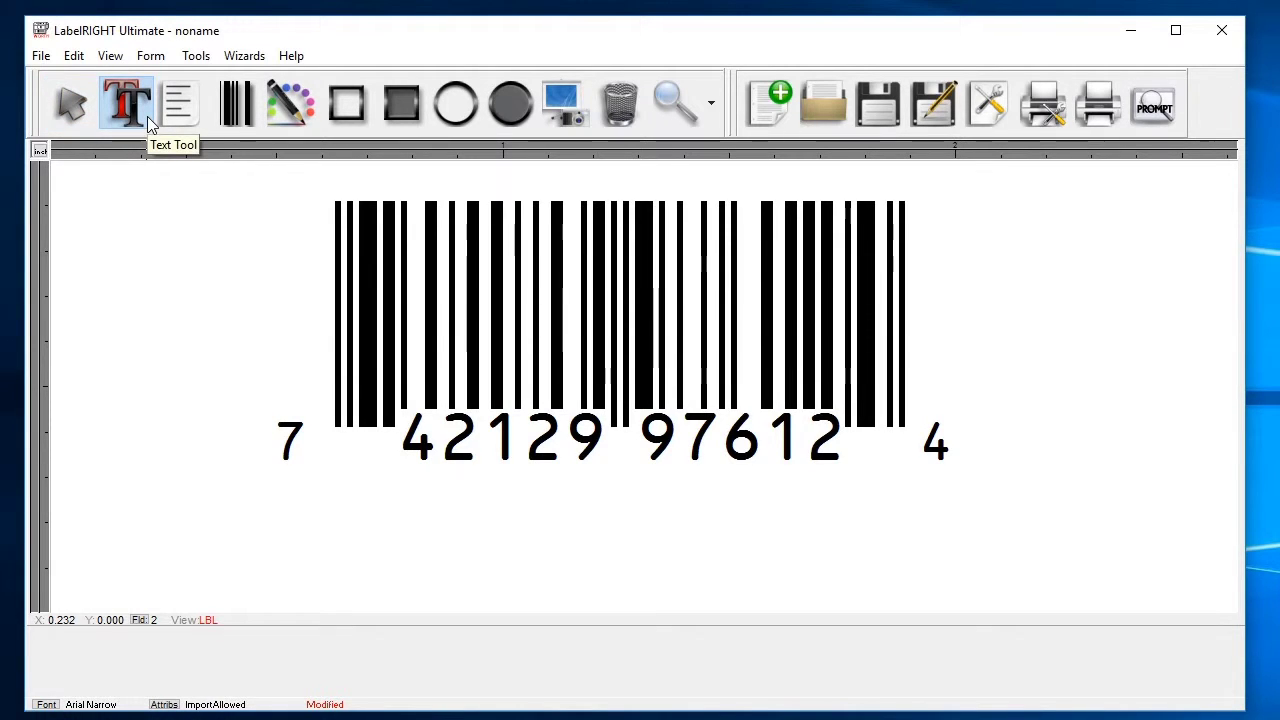
pyautogui.click(86, 517)
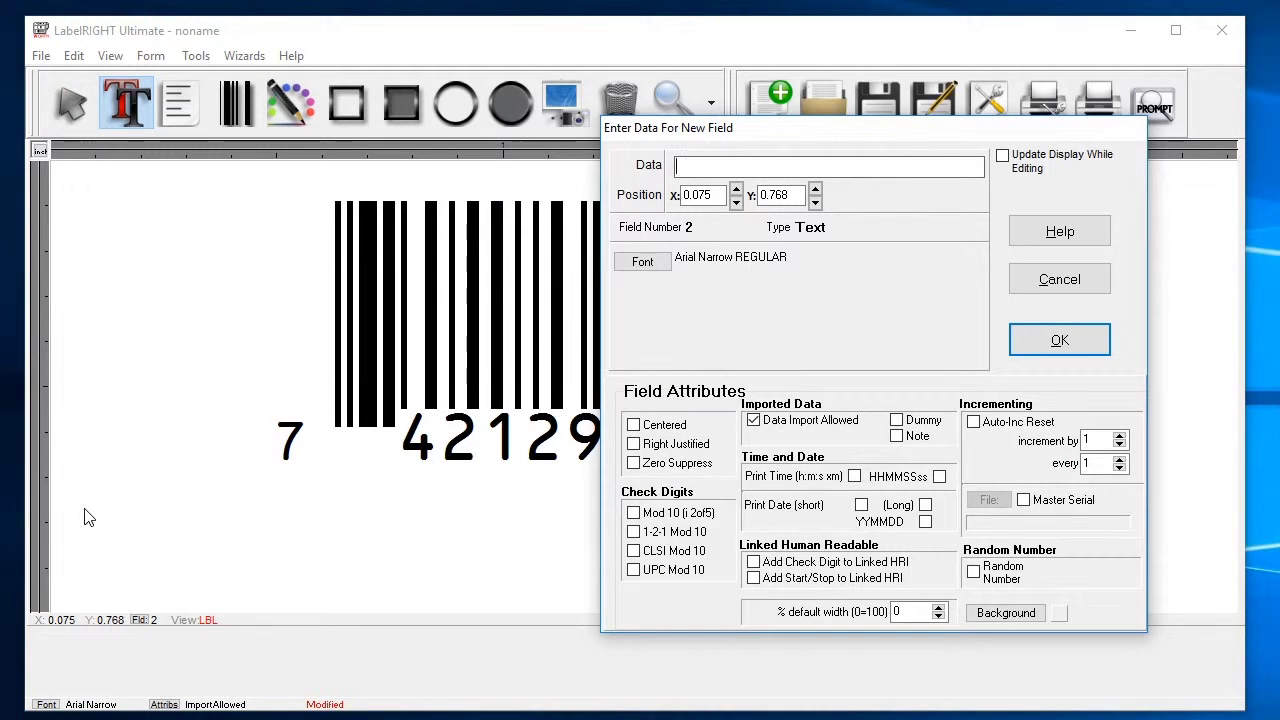
pyautogui.click(642, 262)
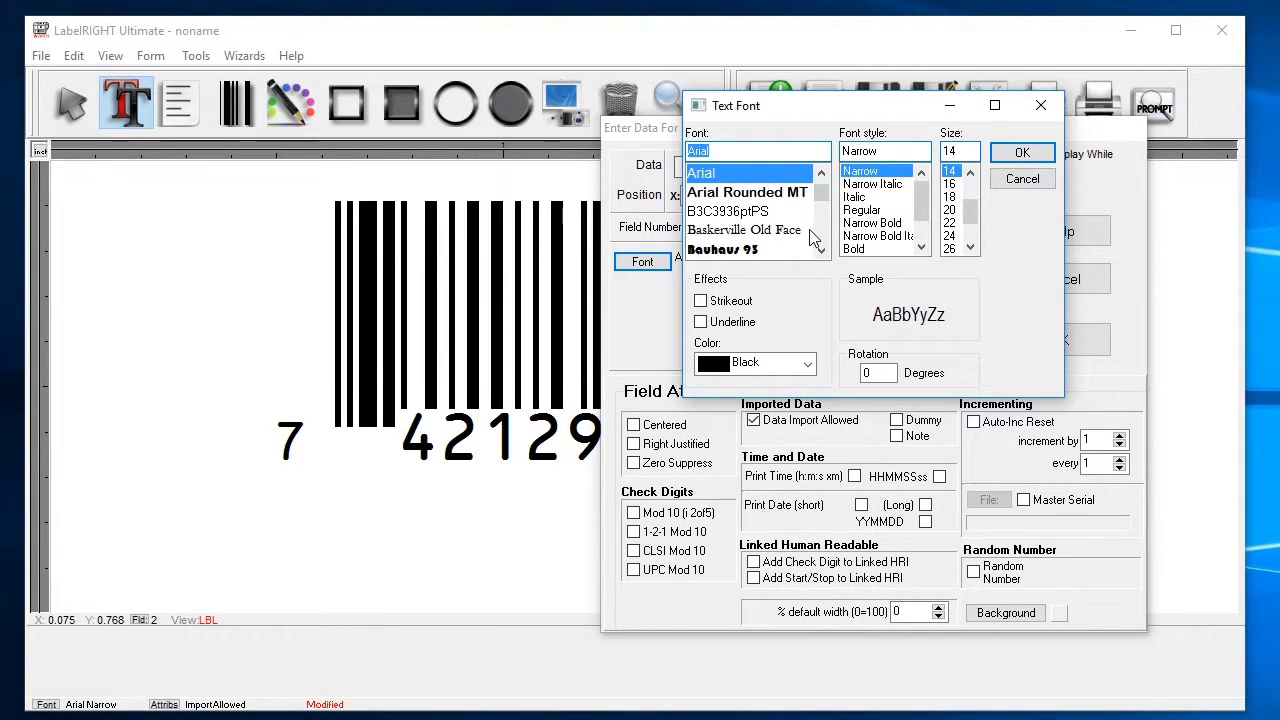
pyautogui.scroll(-1, 808, 236)
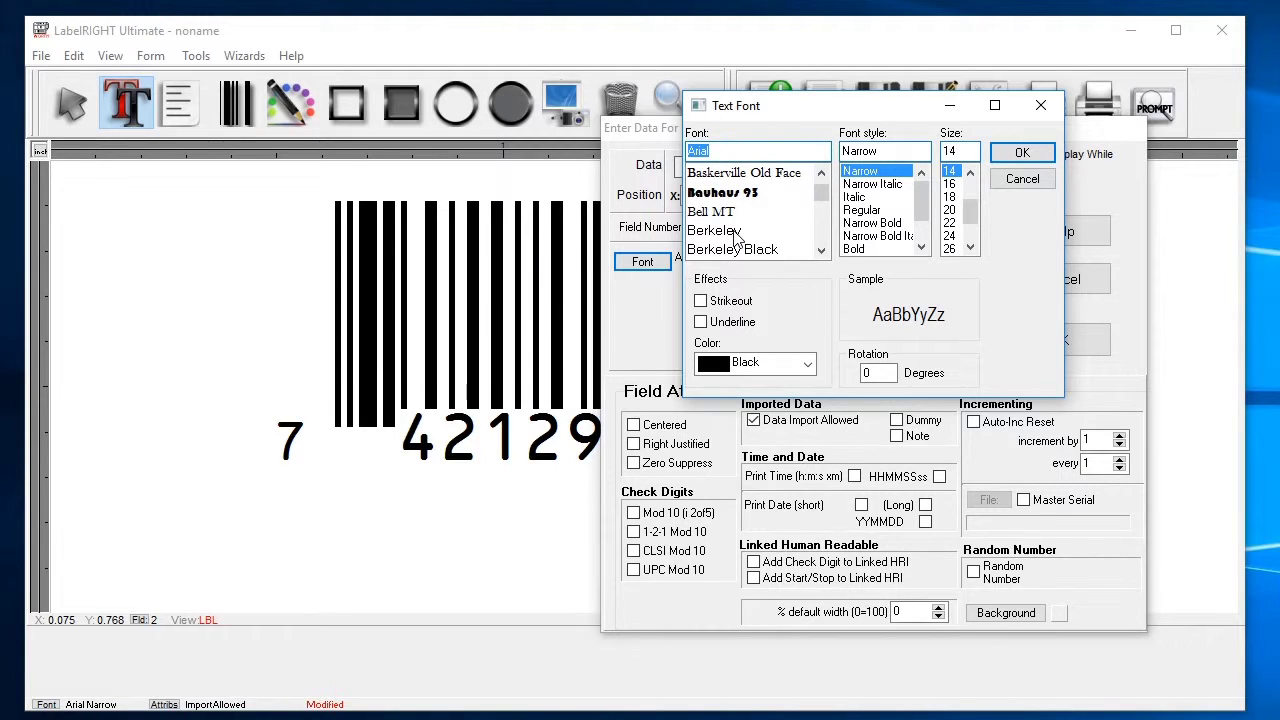
pyautogui.click(735, 236)
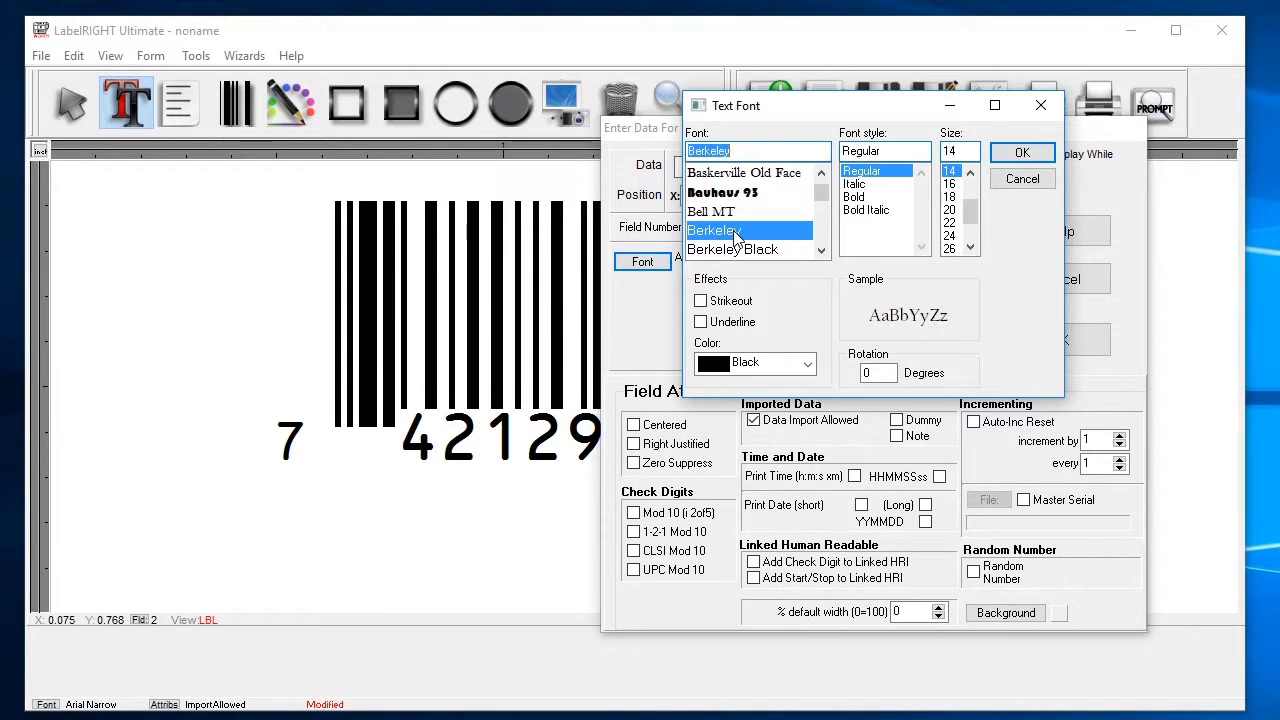
pyautogui.click(949, 184)
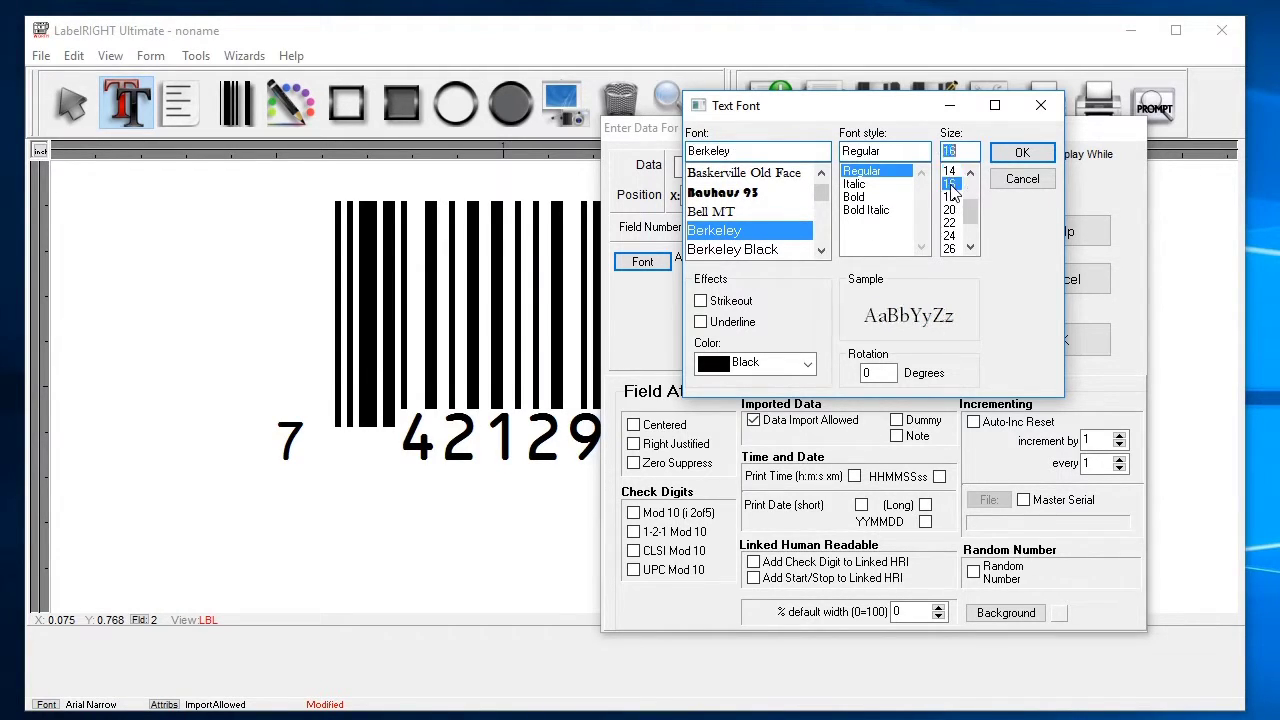
pyautogui.click(1022, 153)
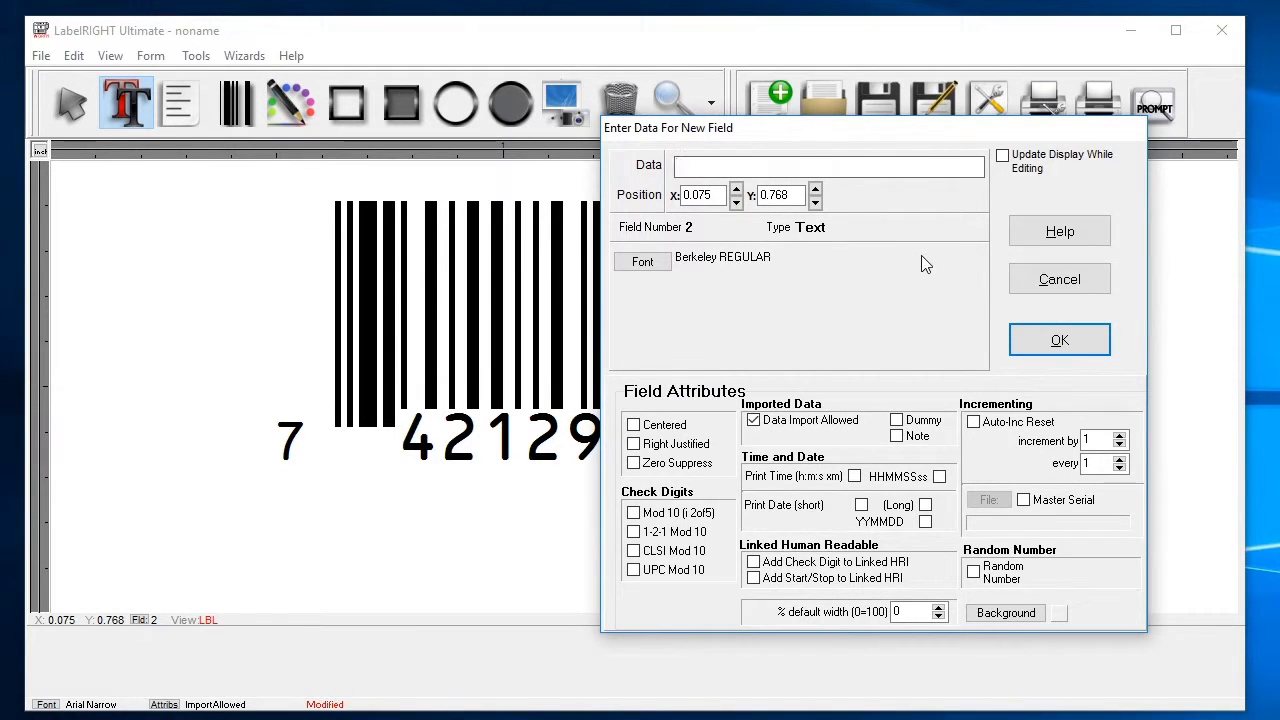
# Step: Finish the text data as '1/3" Sprocket' and place it below the barcode
pyautogui.write('/3" Sprocket')
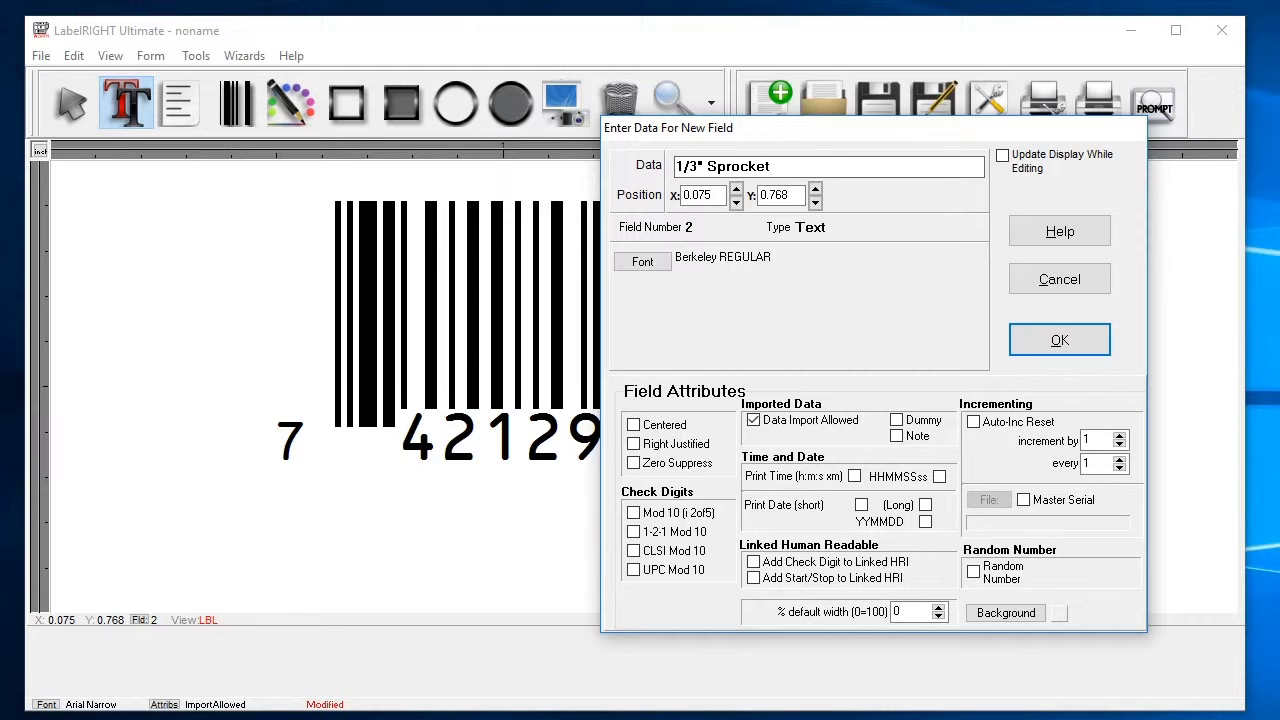
pyautogui.click(1095, 345)
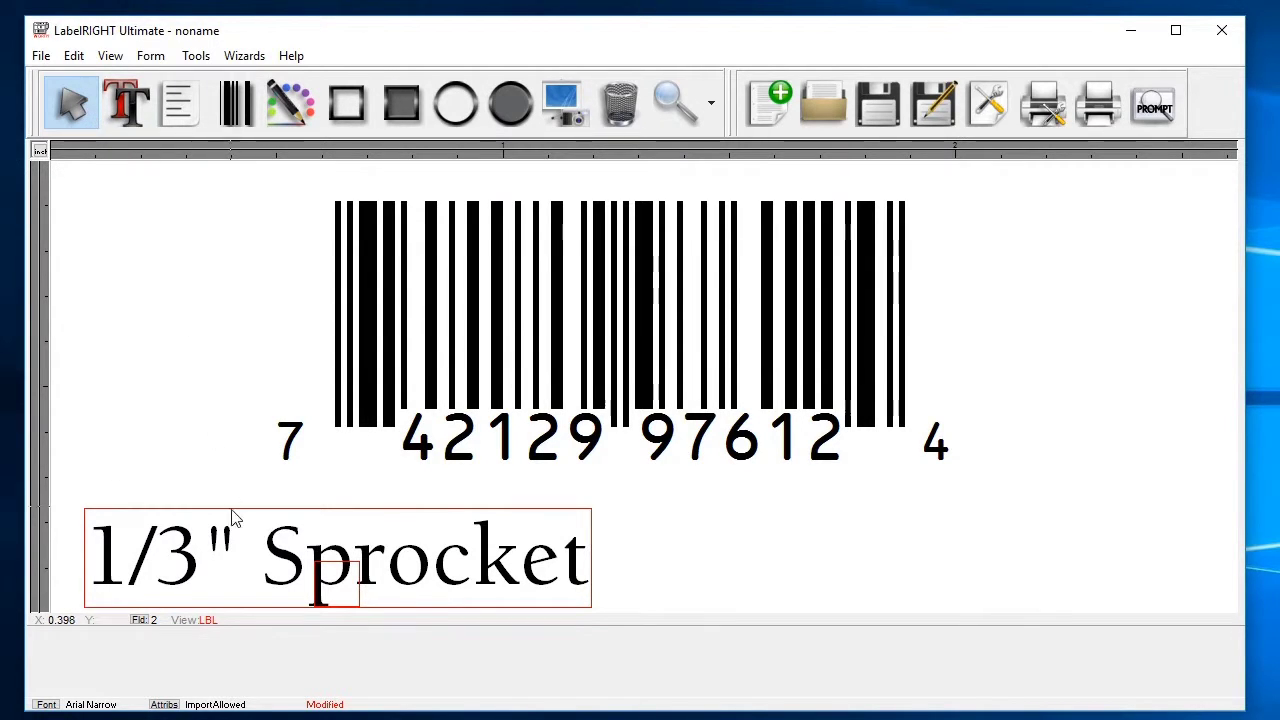
# Step: Shift the '1/3" Sprocket' text right, centring it beneath the barcode, and pick the Text Tool again
pyautogui.moveTo(250, 557); pyautogui.dragTo(323, 535)
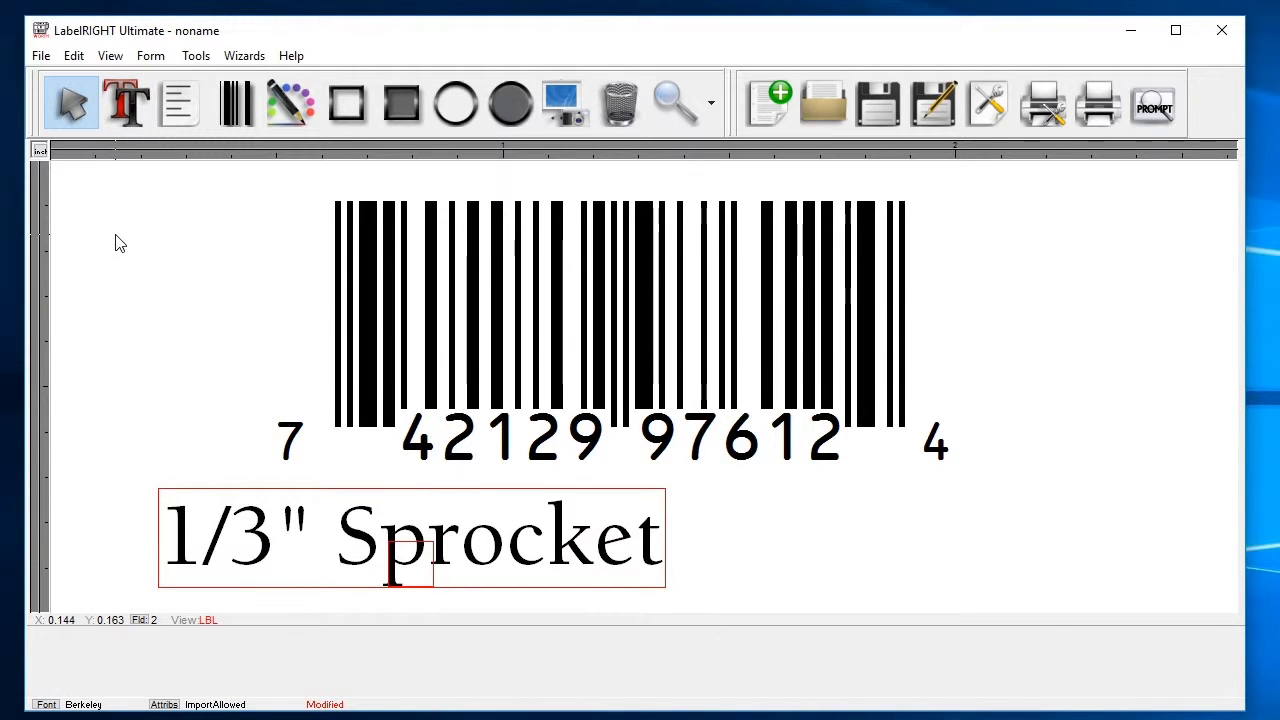
pyautogui.click(137, 108)
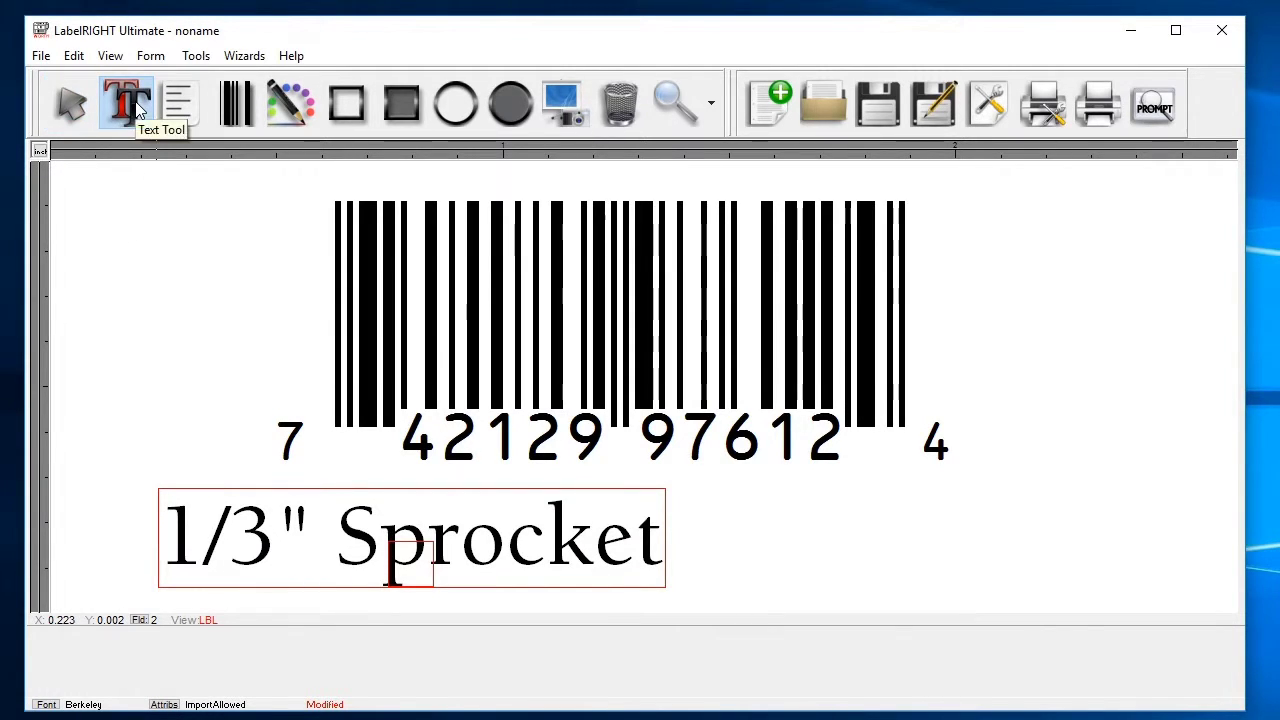
# Step: Add a text field right of the Sprocket text, formatted Bold size 20
pyautogui.click(796, 504)
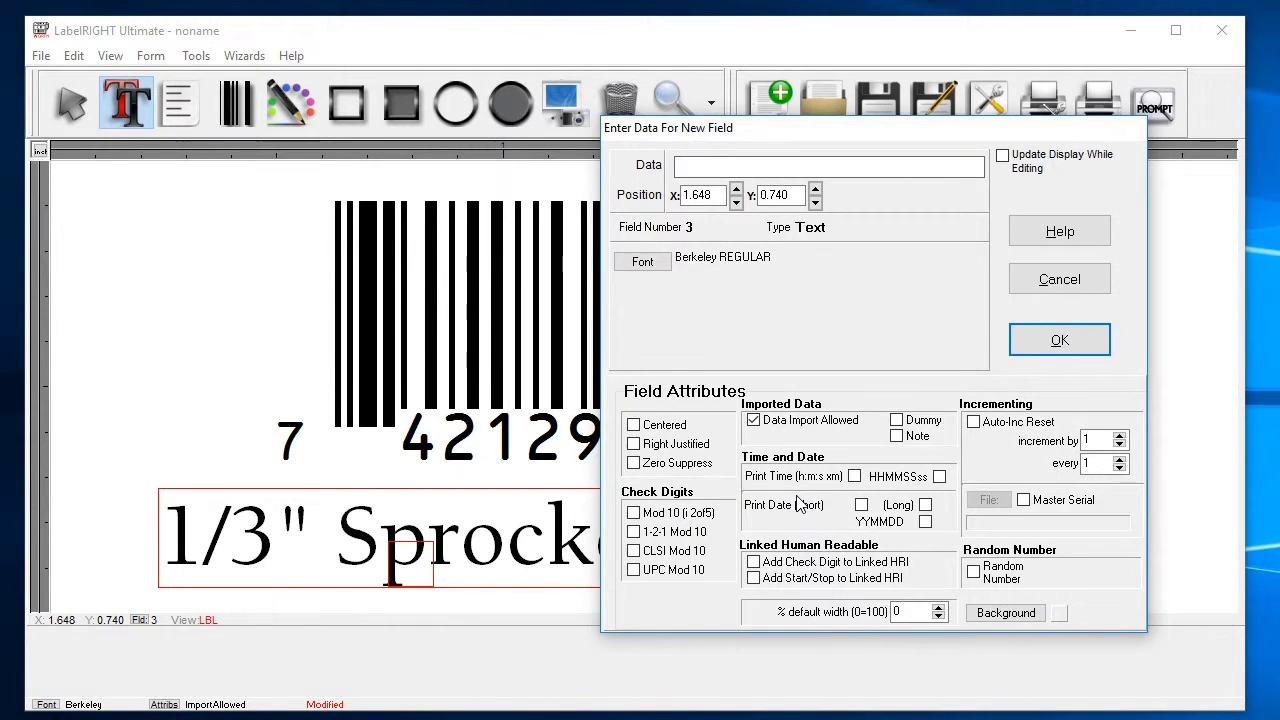
pyautogui.click(643, 262)
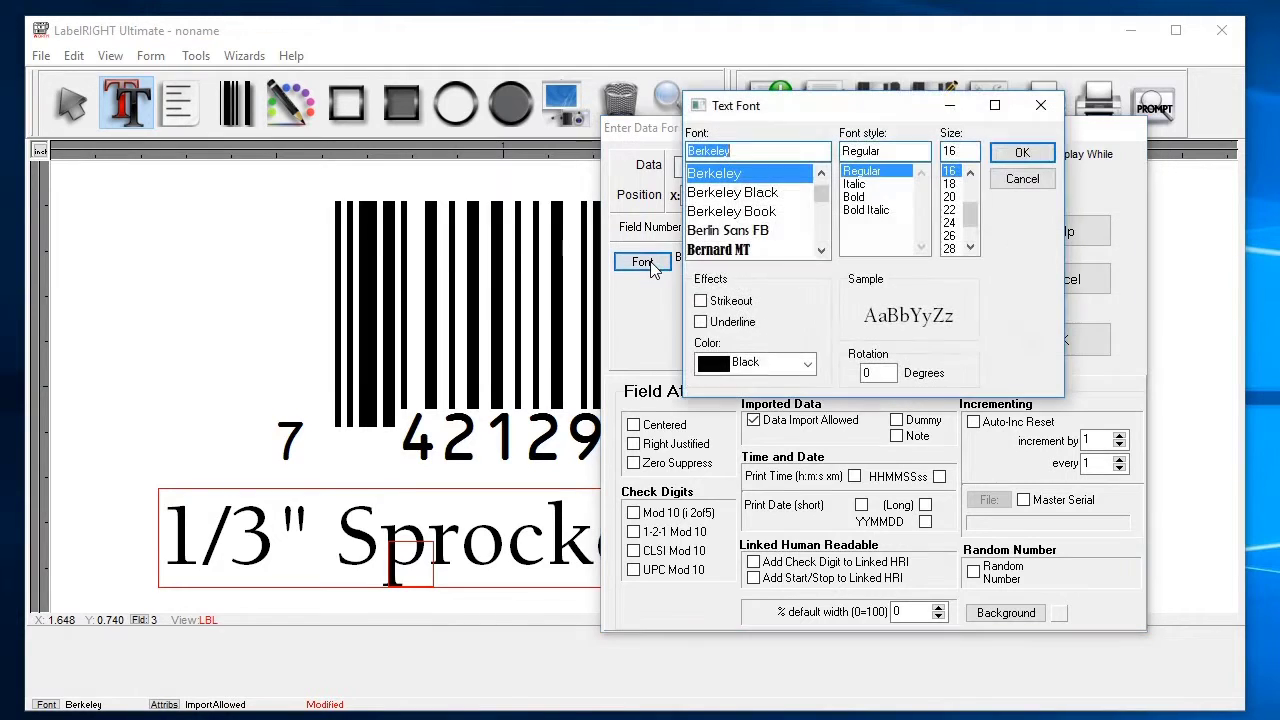
pyautogui.click(852, 197)
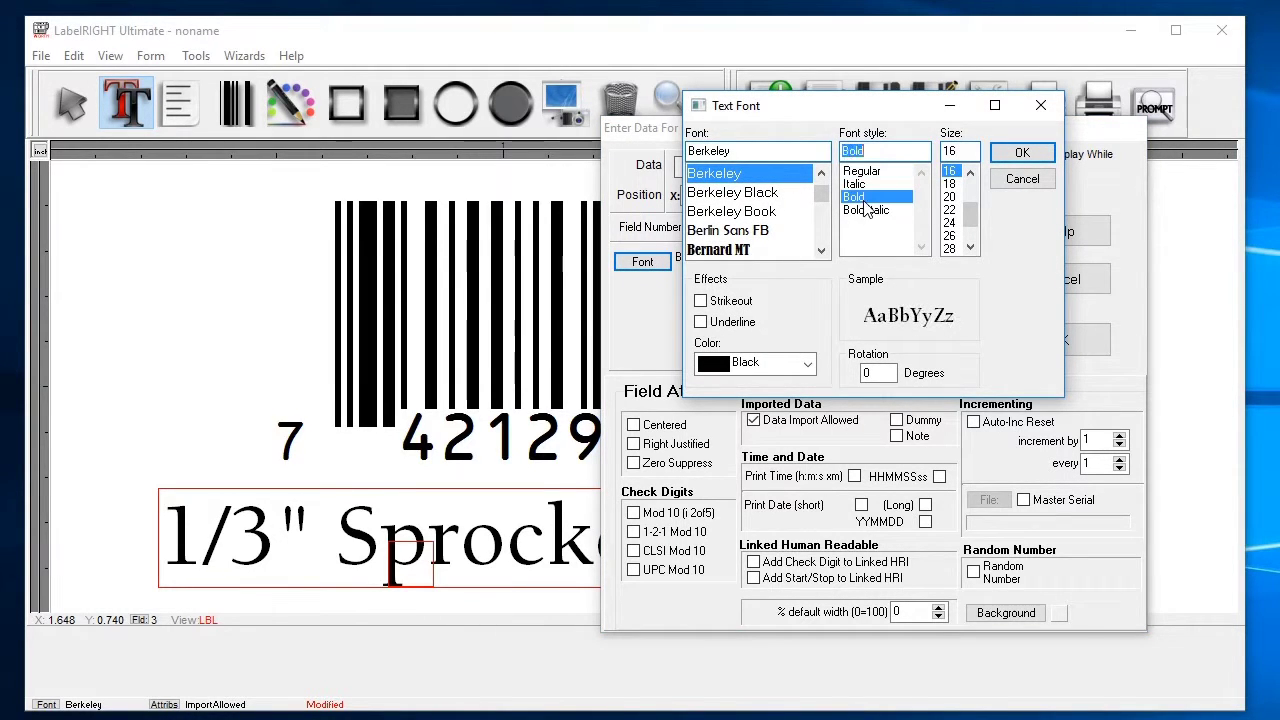
pyautogui.click(951, 197)
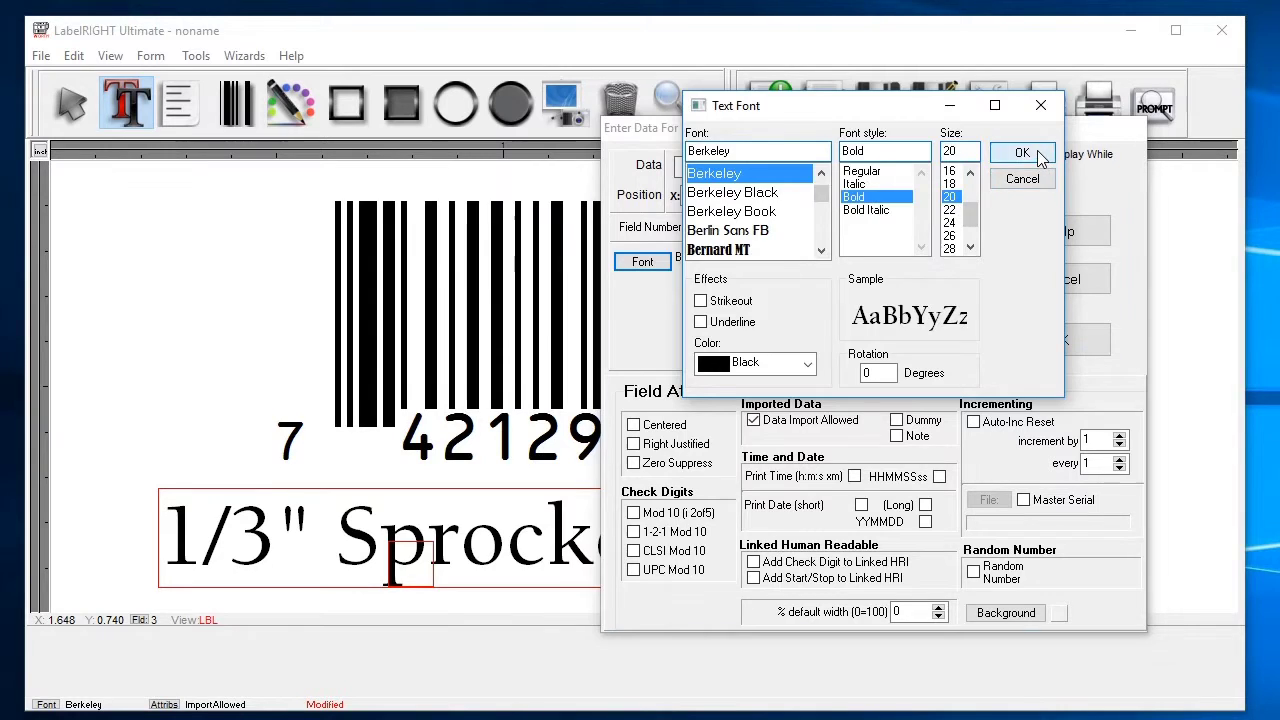
pyautogui.click(1028, 155)
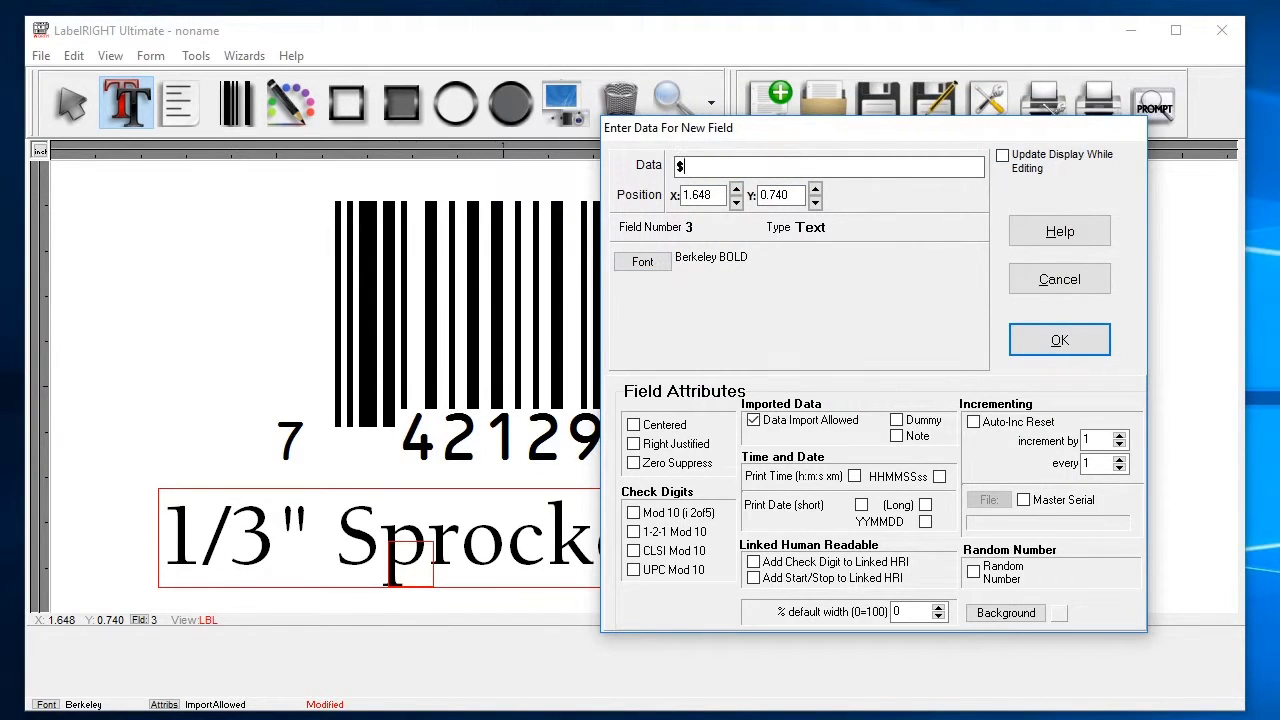
# Step: Finish the price as '$2.99' and position it beside the Sprocket text
pyautogui.write('.99')
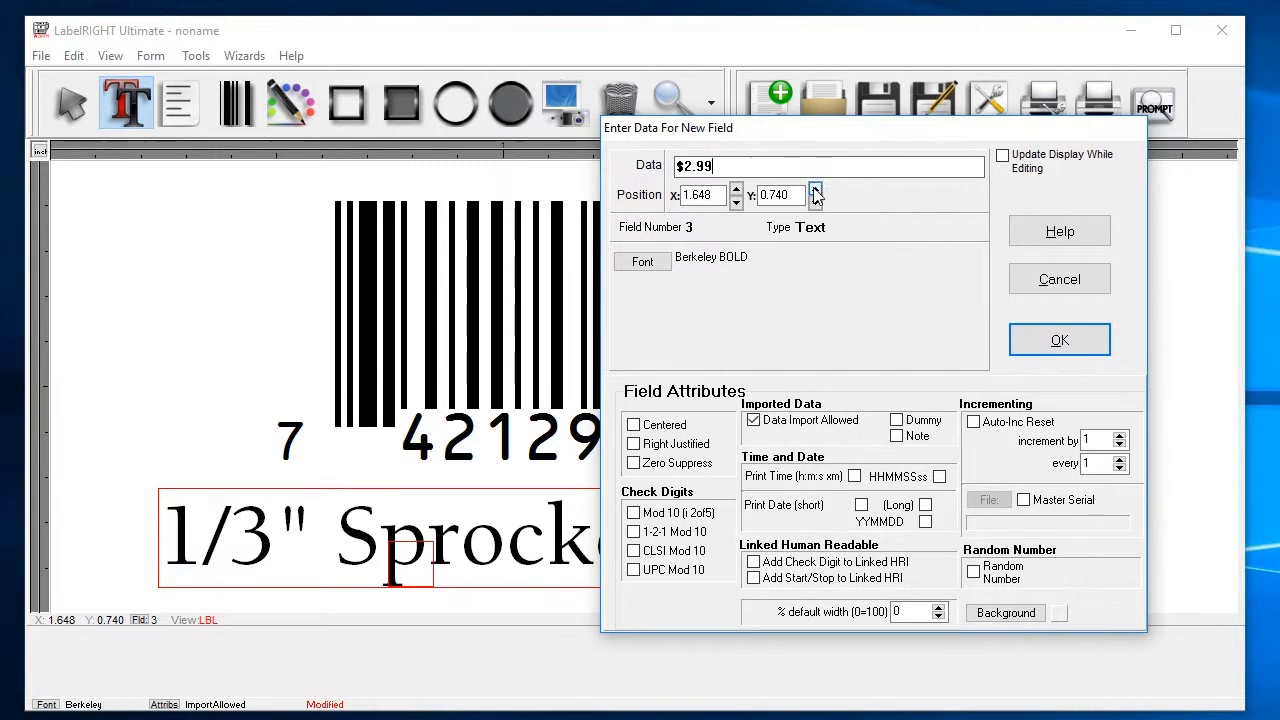
pyautogui.click(1060, 342)
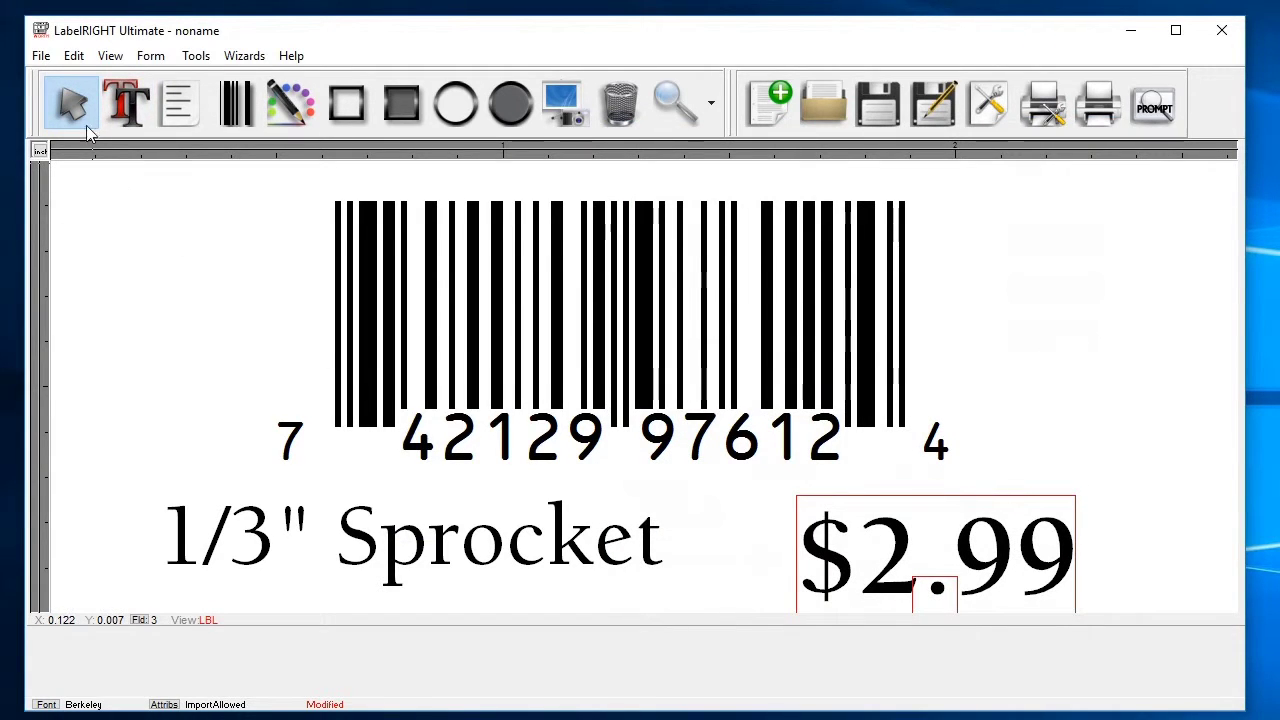
pyautogui.moveTo(994, 543); pyautogui.dragTo(1022, 535)
pyautogui.click(1020, 535)
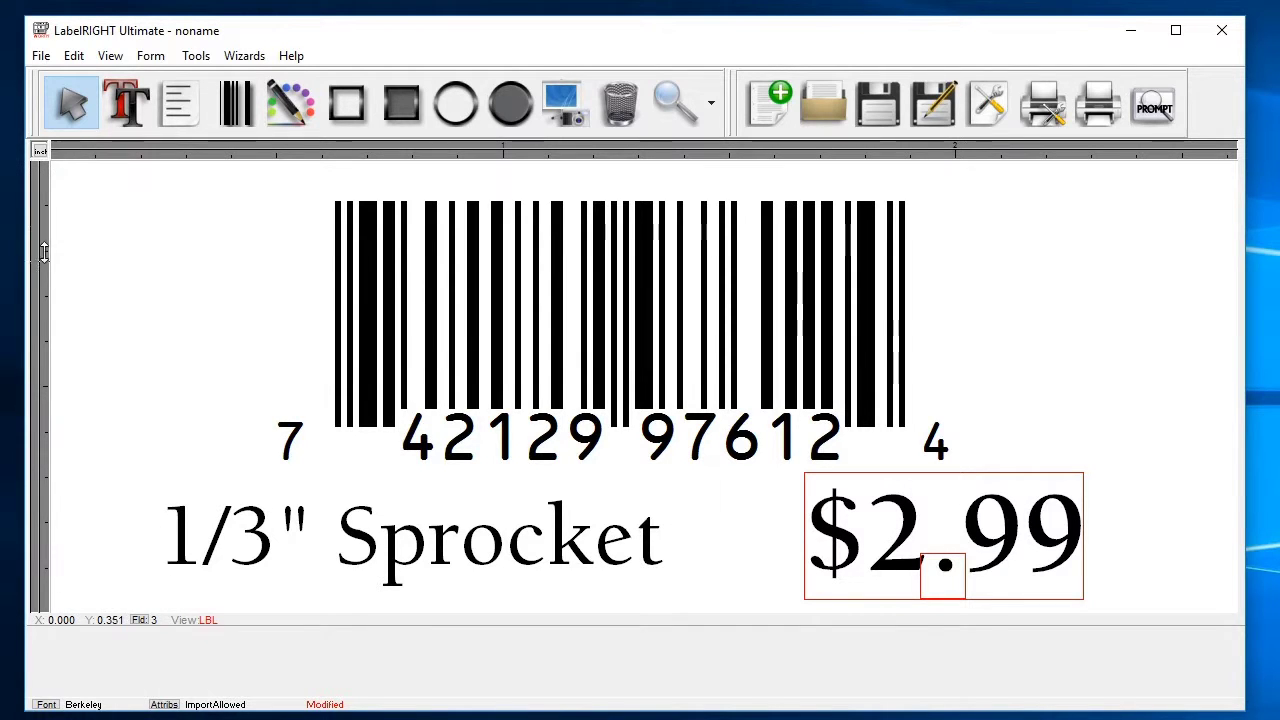
# Step: Save the label with Save As into the Documents folder under the file name 'Sample UPC'
pyautogui.click(44, 58)
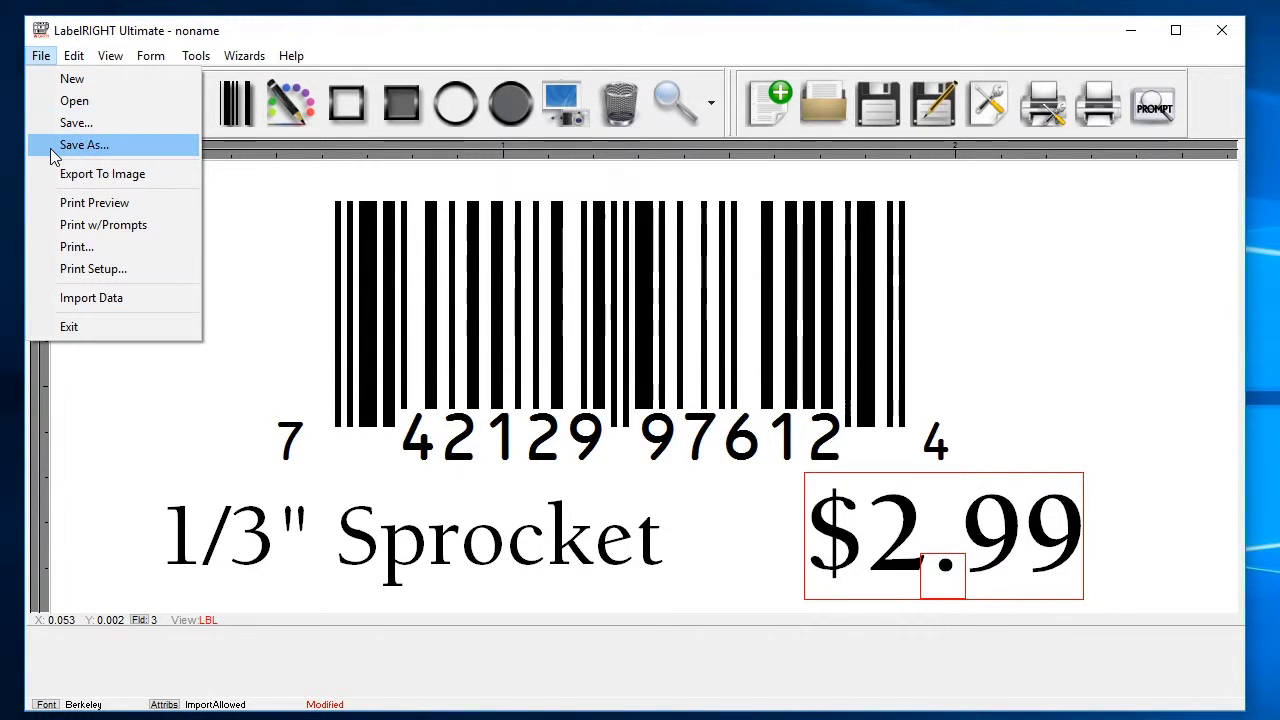
pyautogui.click(137, 150)
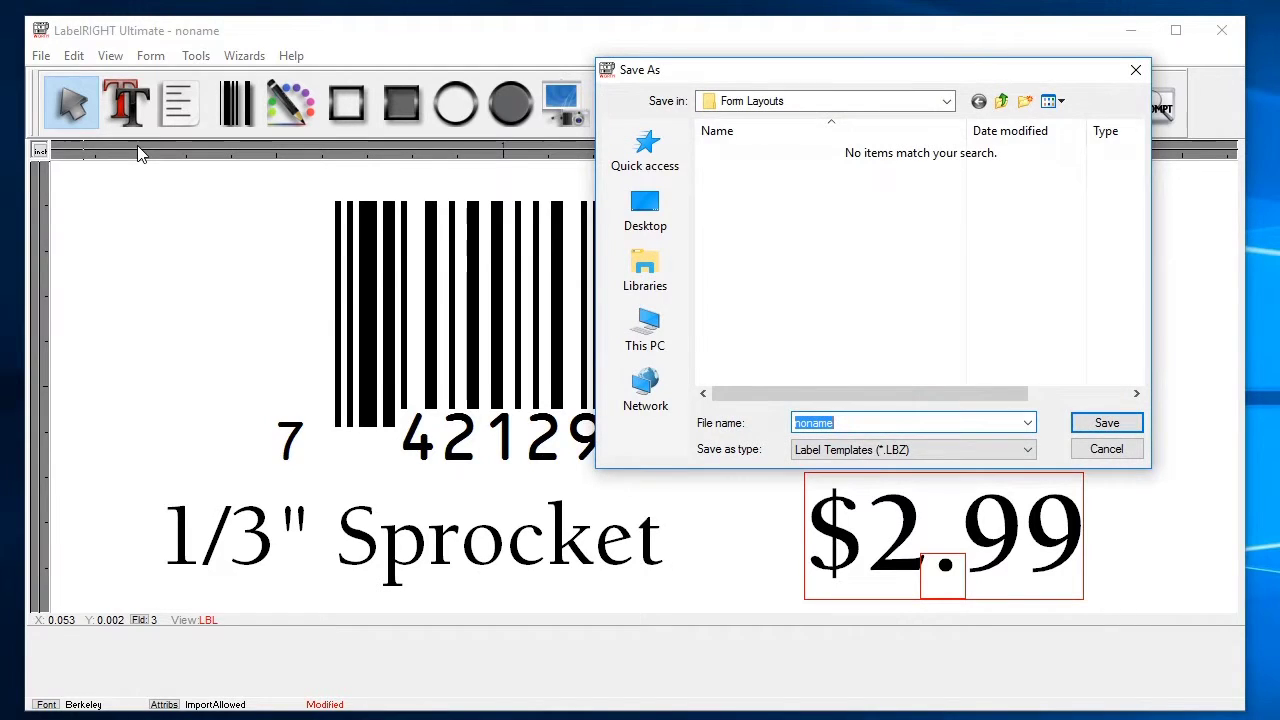
pyautogui.click(945, 102)
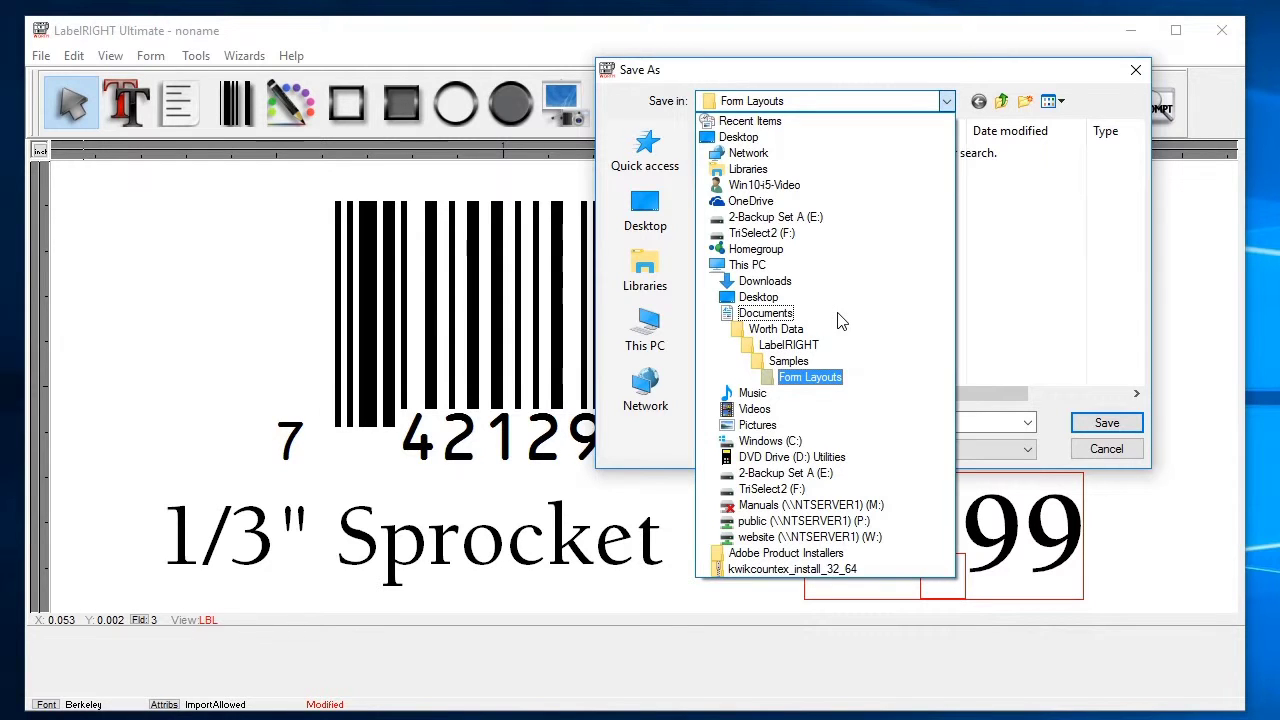
pyautogui.click(790, 314)
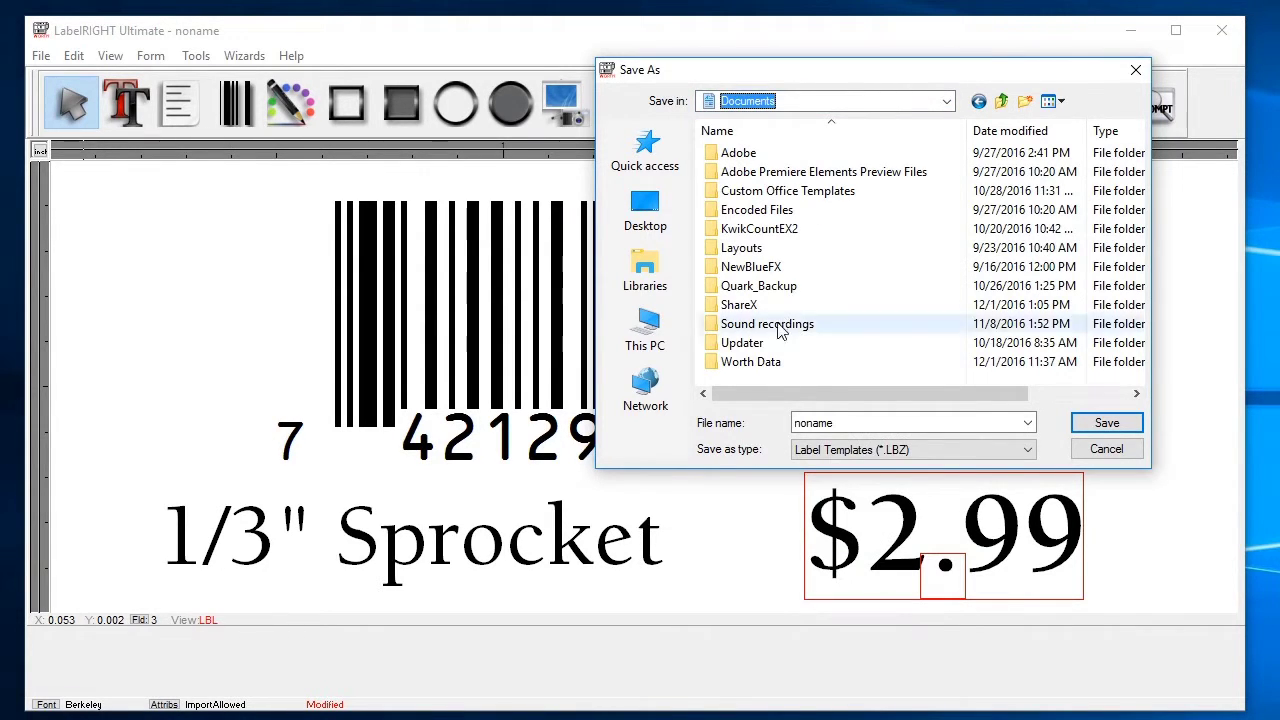
pyautogui.doubleClick(849, 421)
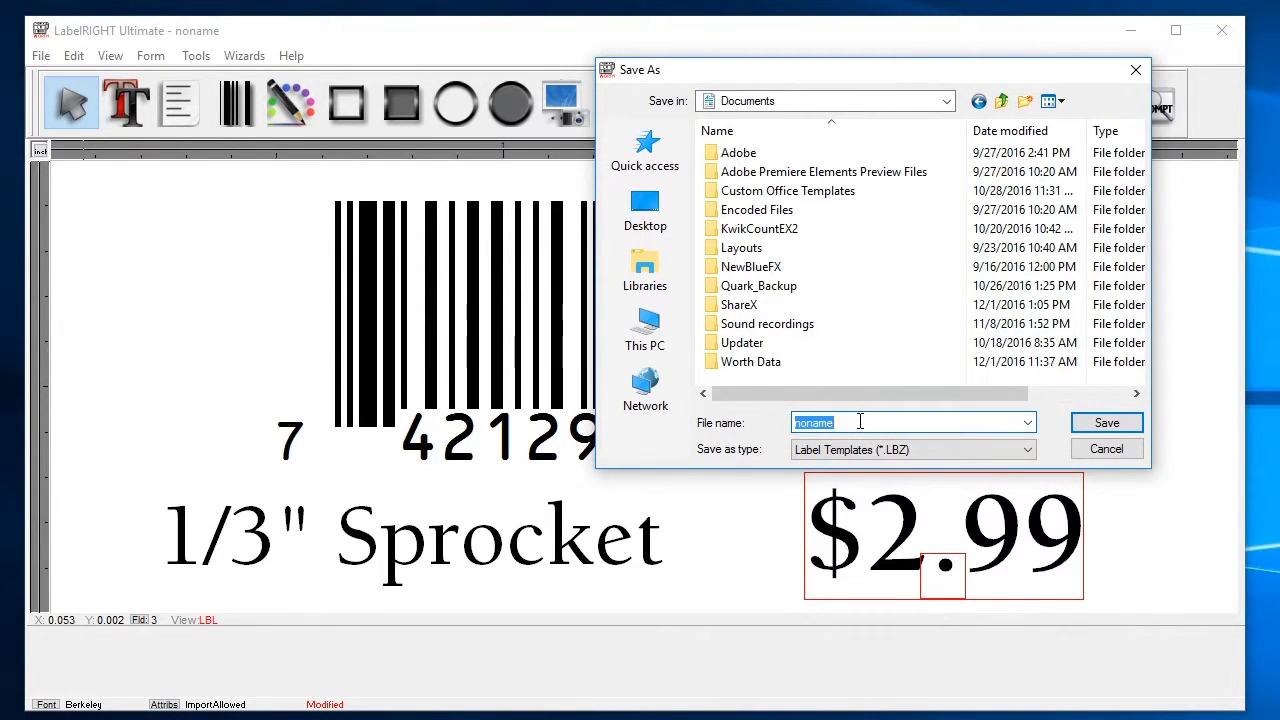
pyautogui.write('Sample UPC')
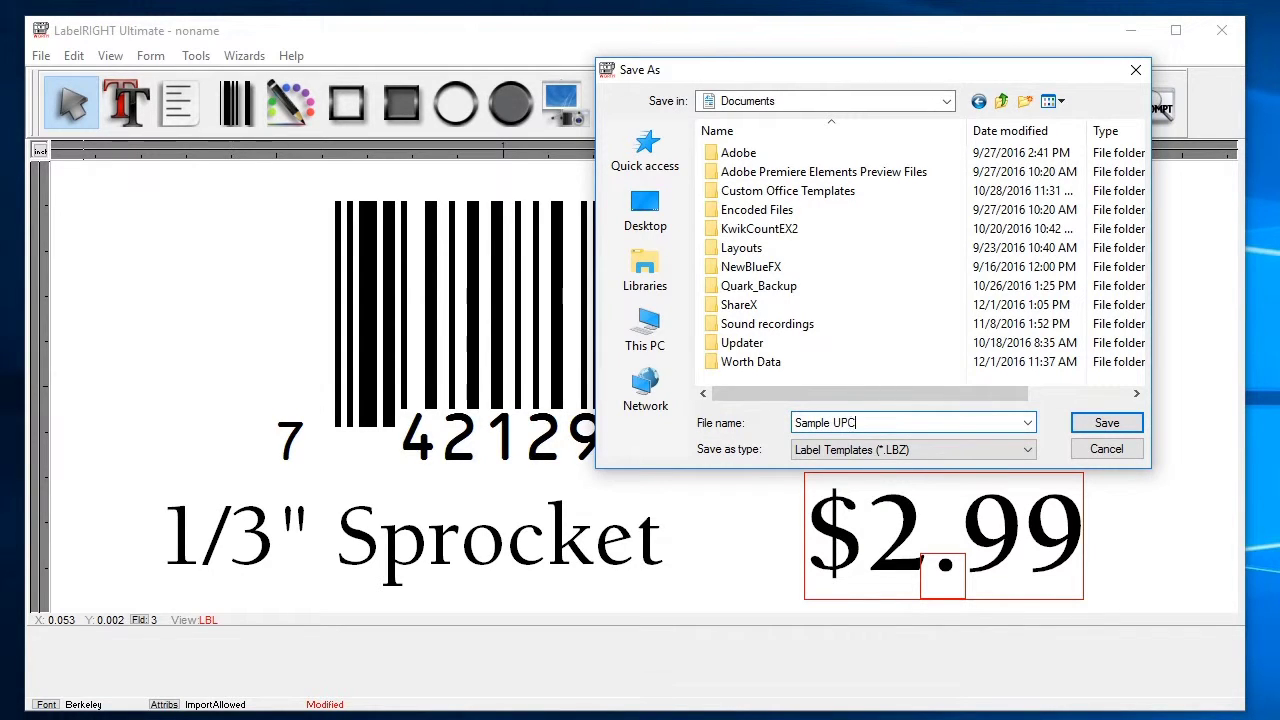
pyautogui.click(1130, 432)
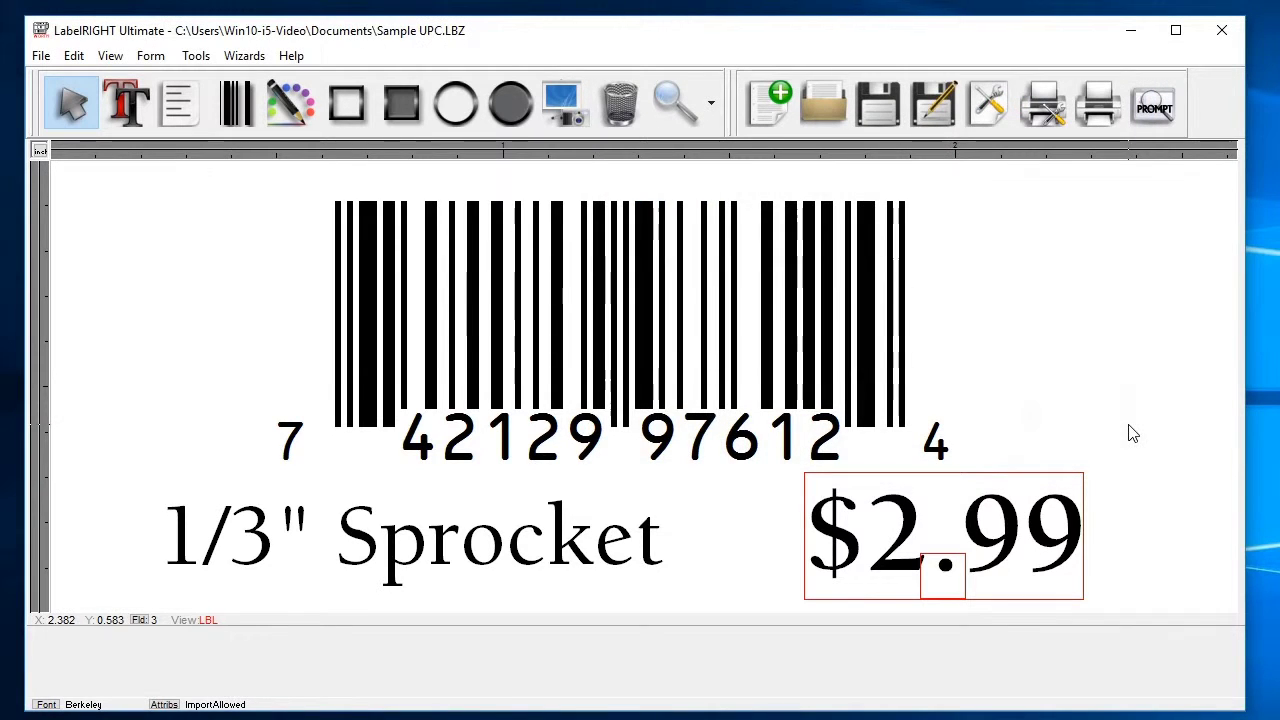
# Step: Deselect the label, then set the printer to HP Universal Printing PCL 6 with Laser 600 dpi bar code class
pyautogui.click(1130, 432)
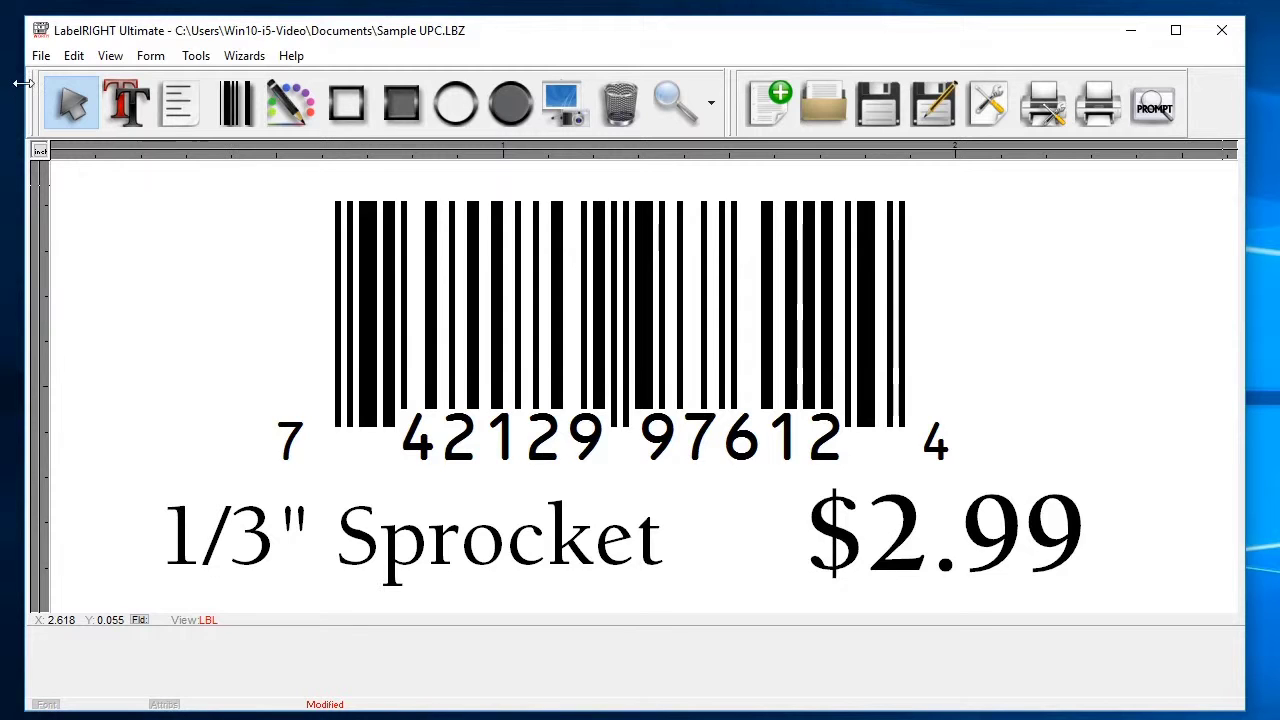
pyautogui.click(54, 58)
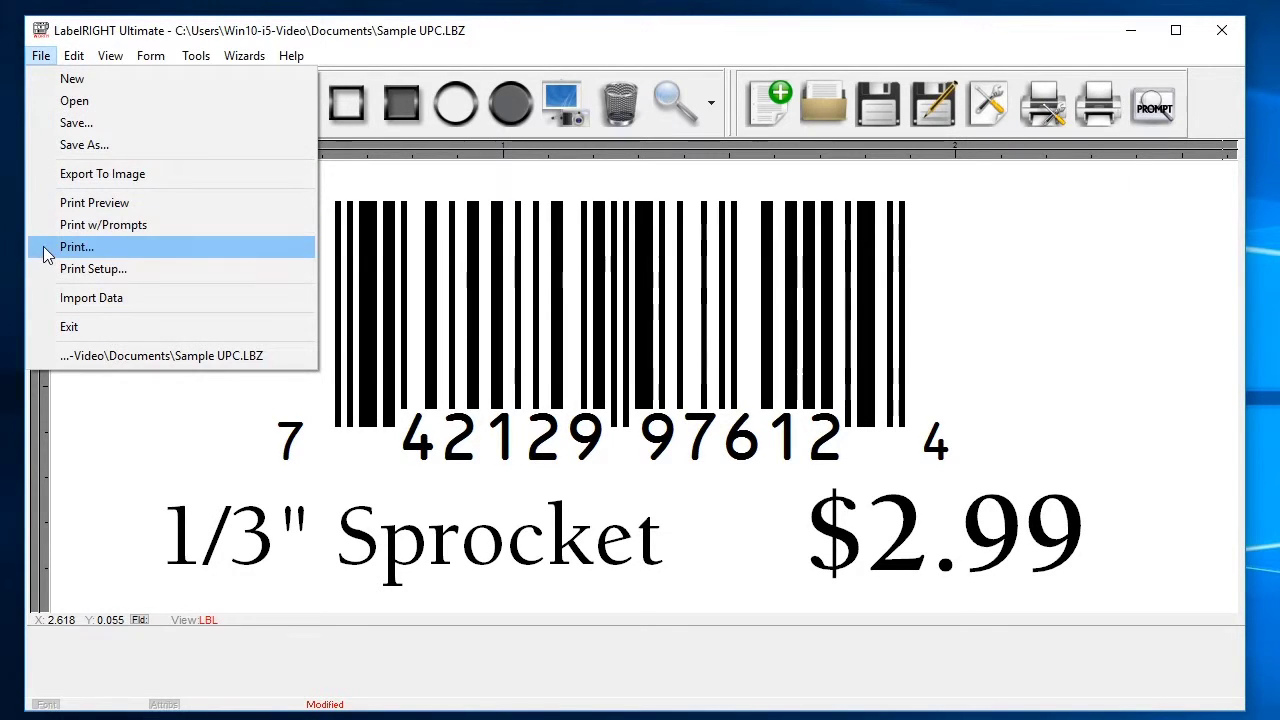
pyautogui.click(182, 268)
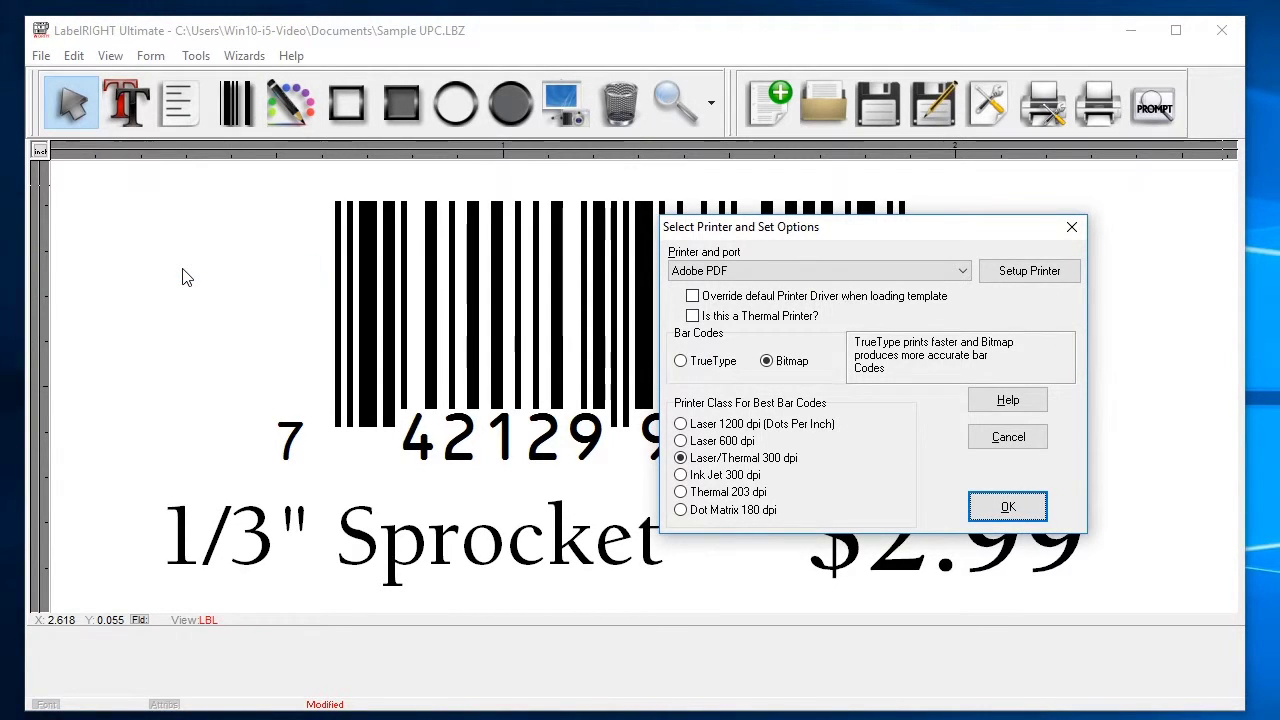
pyautogui.click(964, 270)
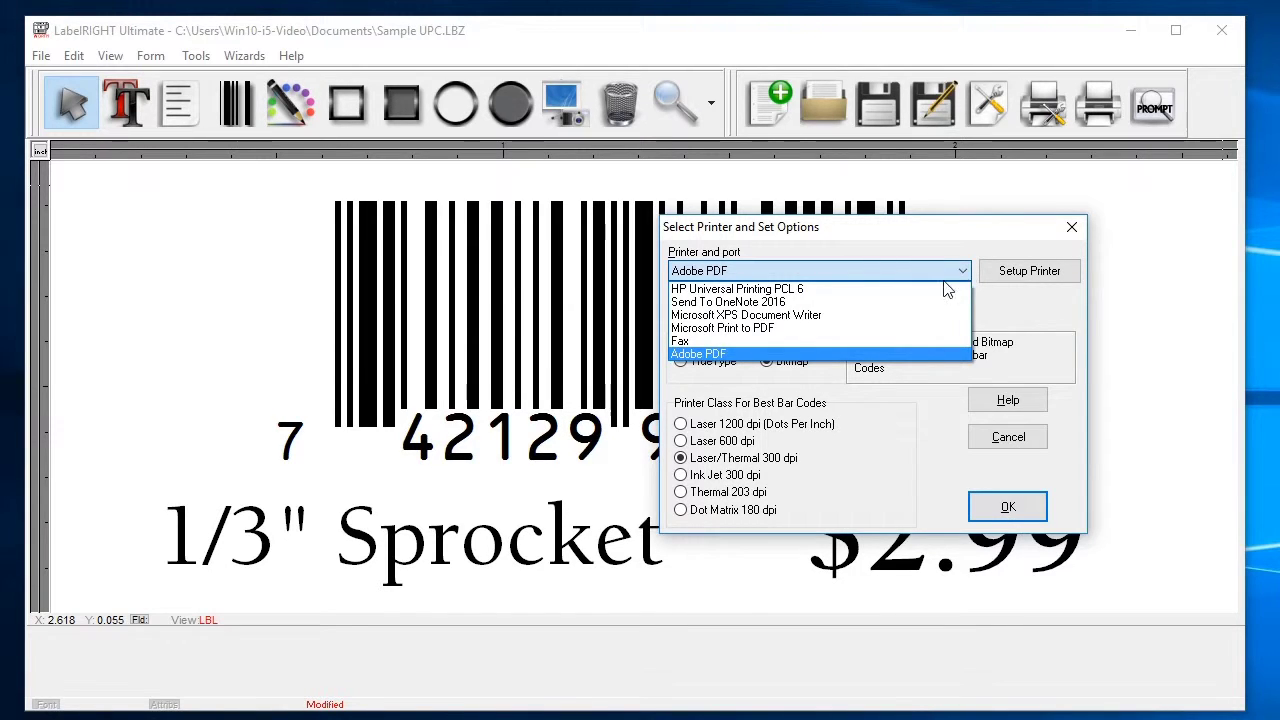
pyautogui.click(836, 290)
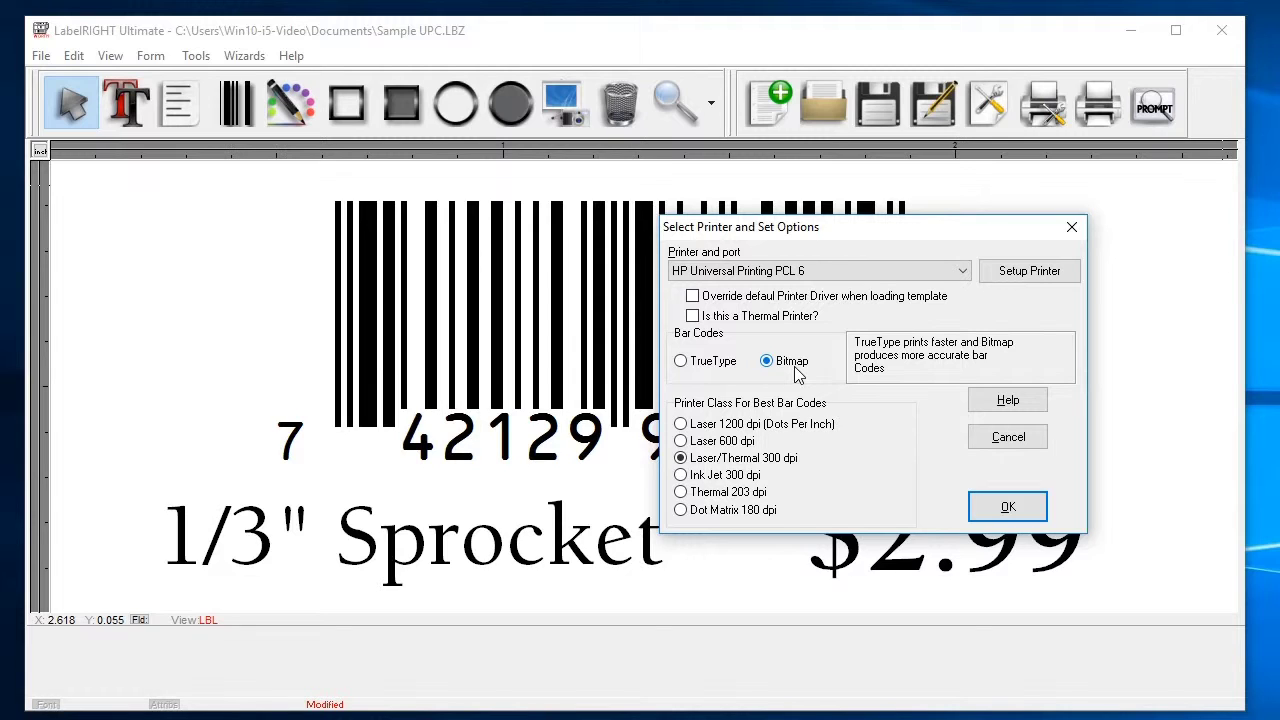
pyautogui.click(681, 442)
pyautogui.click(988, 502)
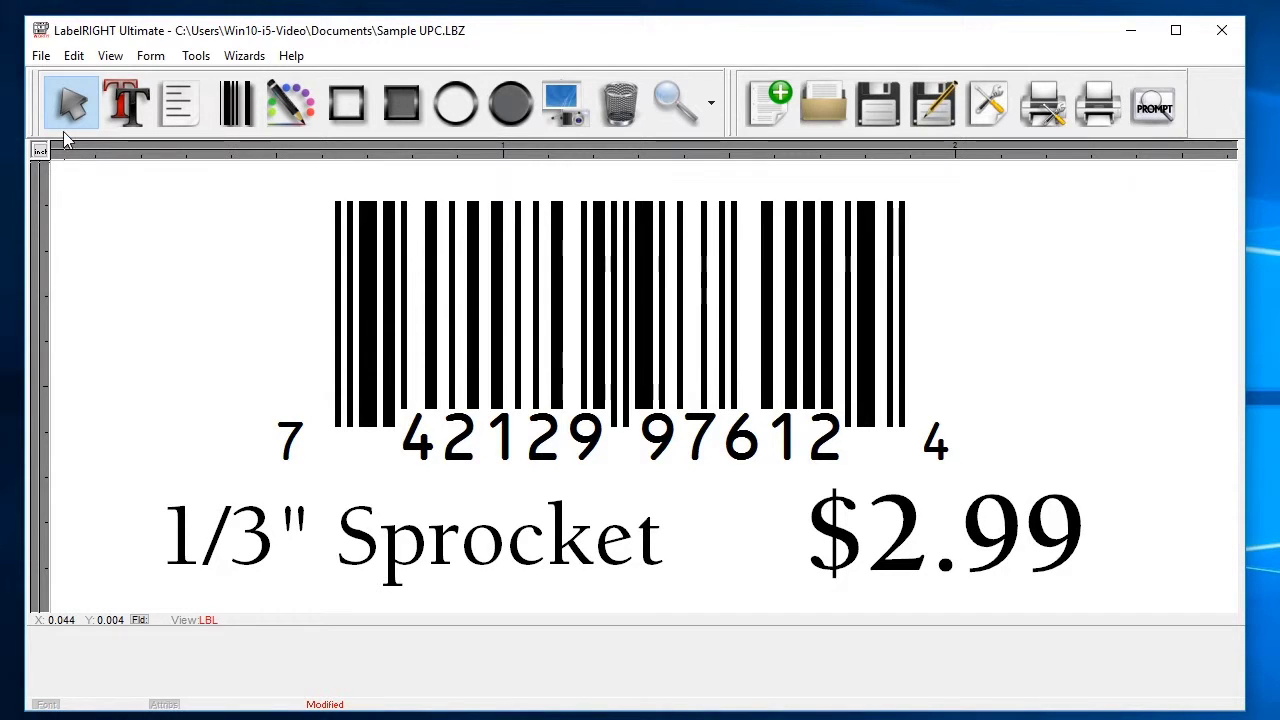
# Step: Print the label with 30 entered in Labels To Print
pyautogui.click(52, 59)
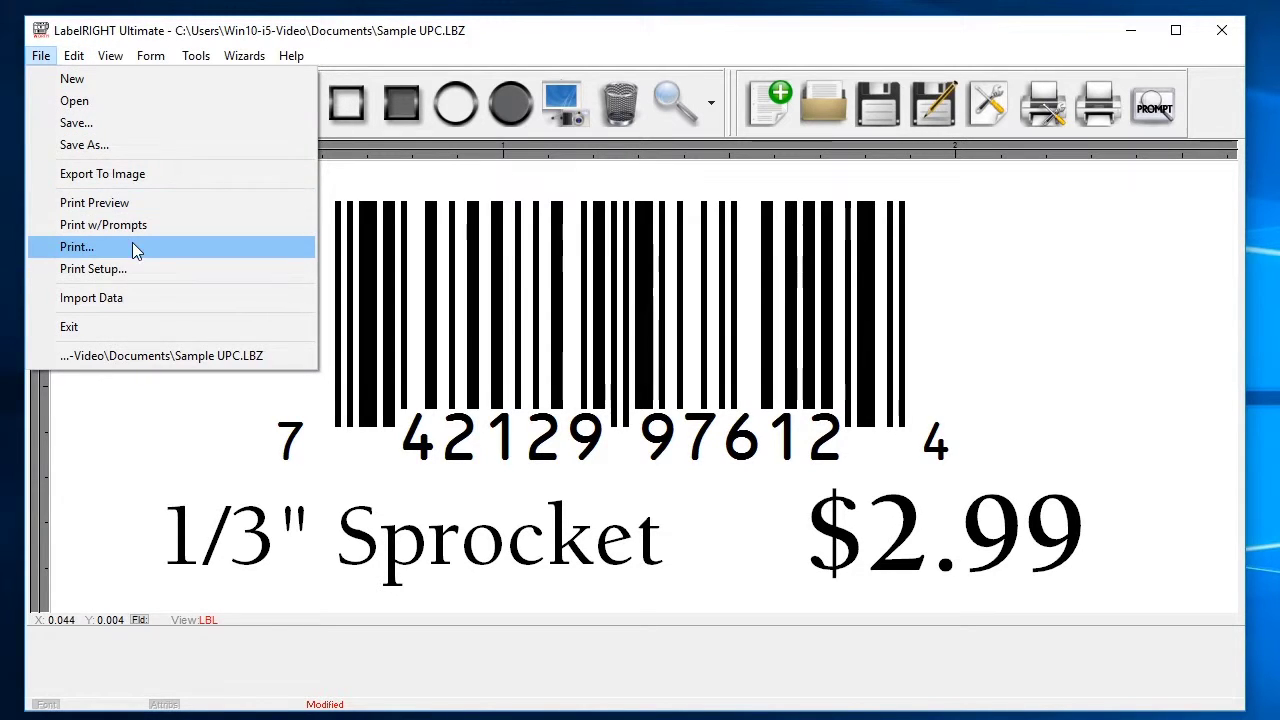
pyautogui.click(181, 247)
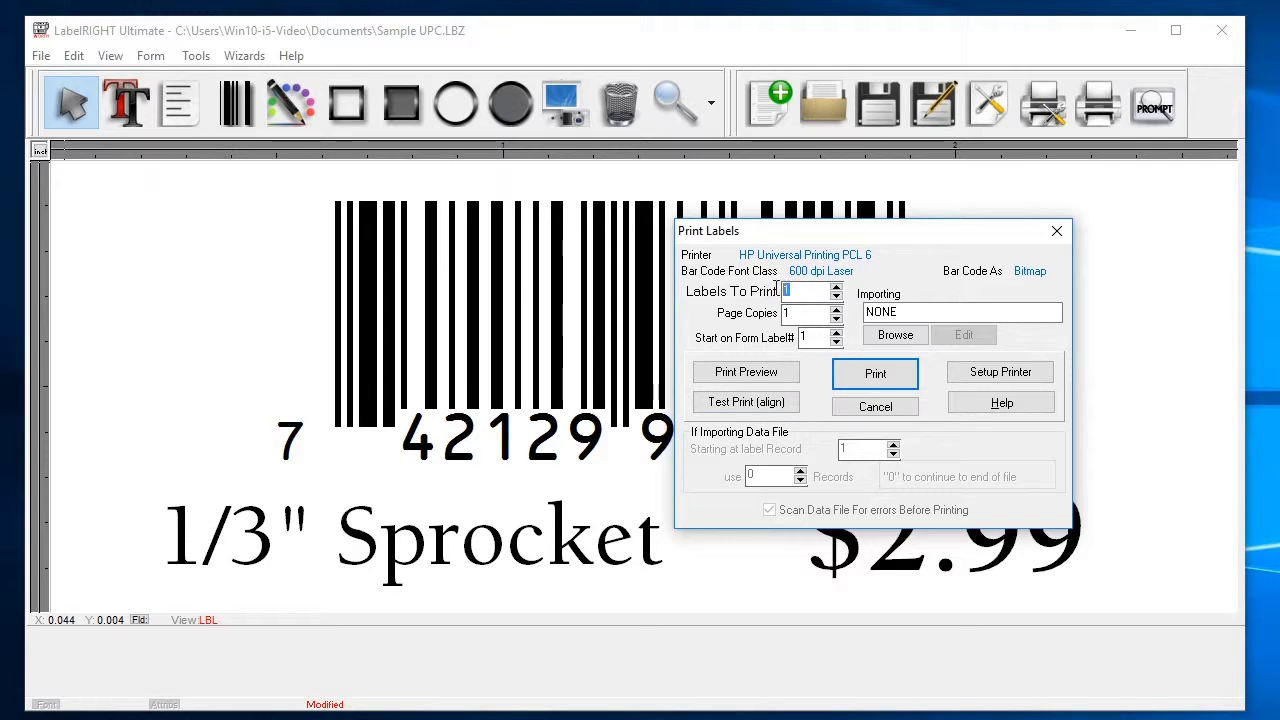
pyautogui.write('30')
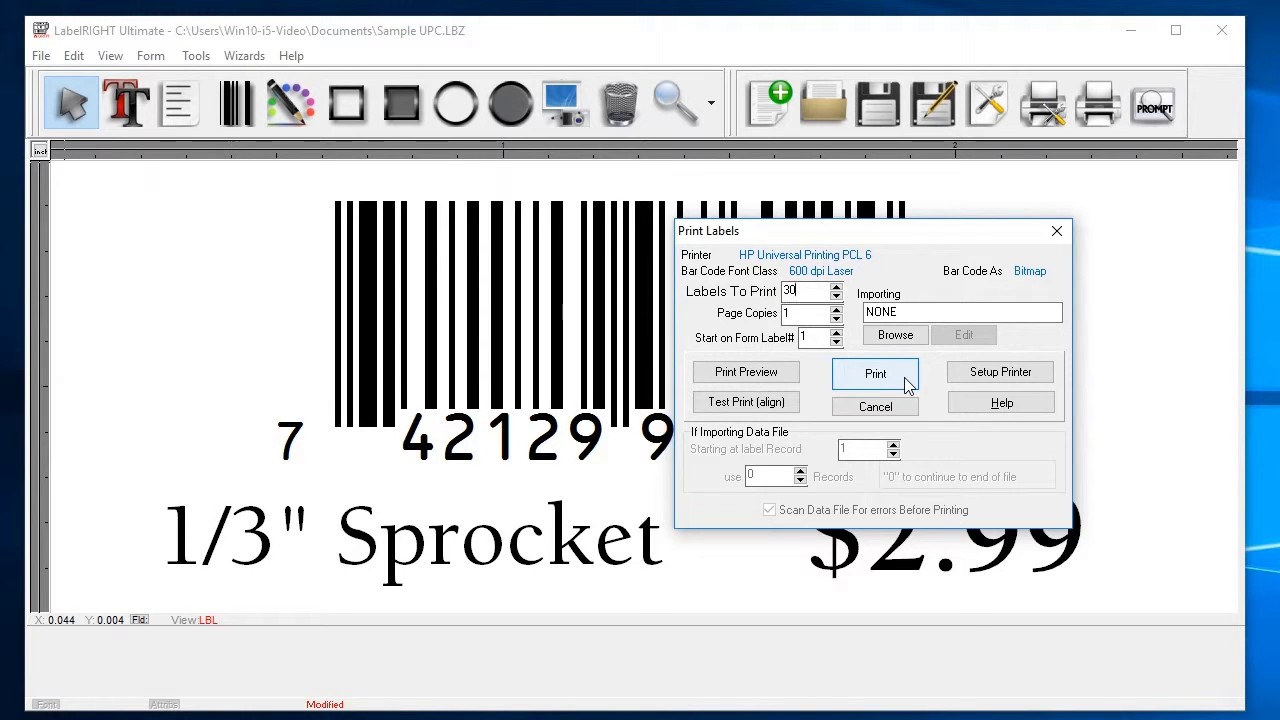
pyautogui.click(905, 384)
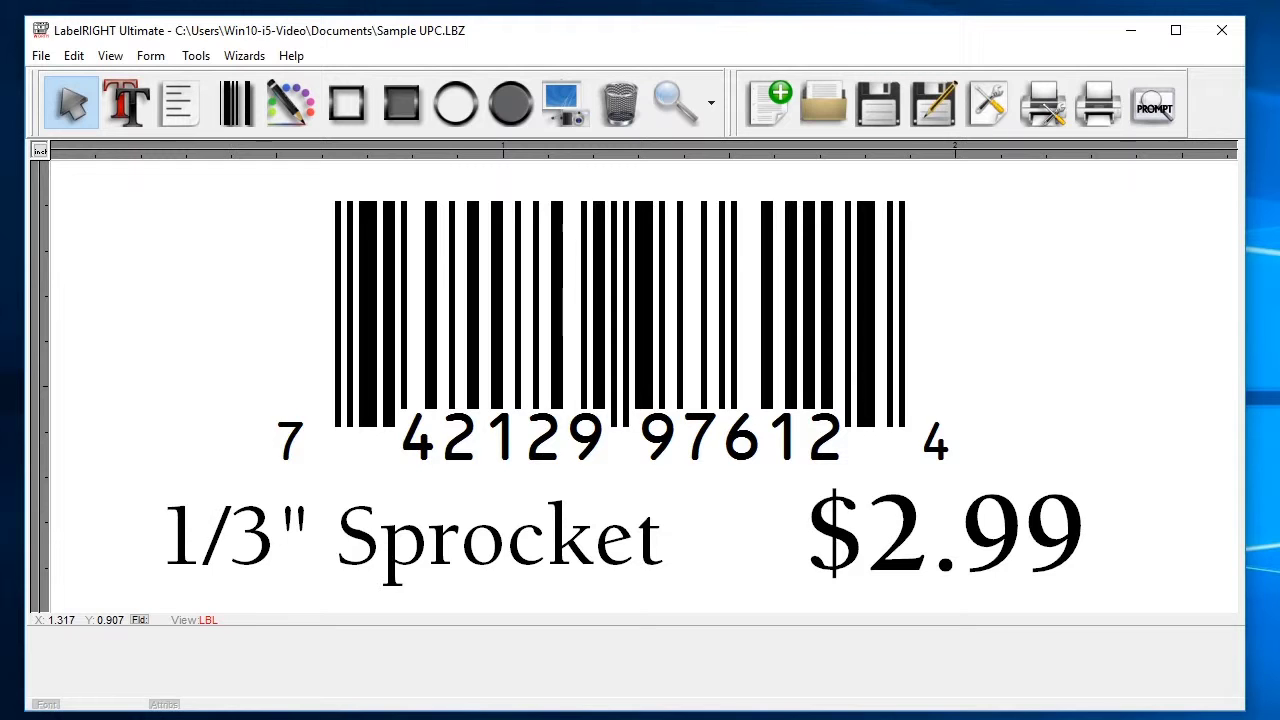
# Step: Open Help > Contents to show the LabelRIGHT help topics
pyautogui.click(294, 57)
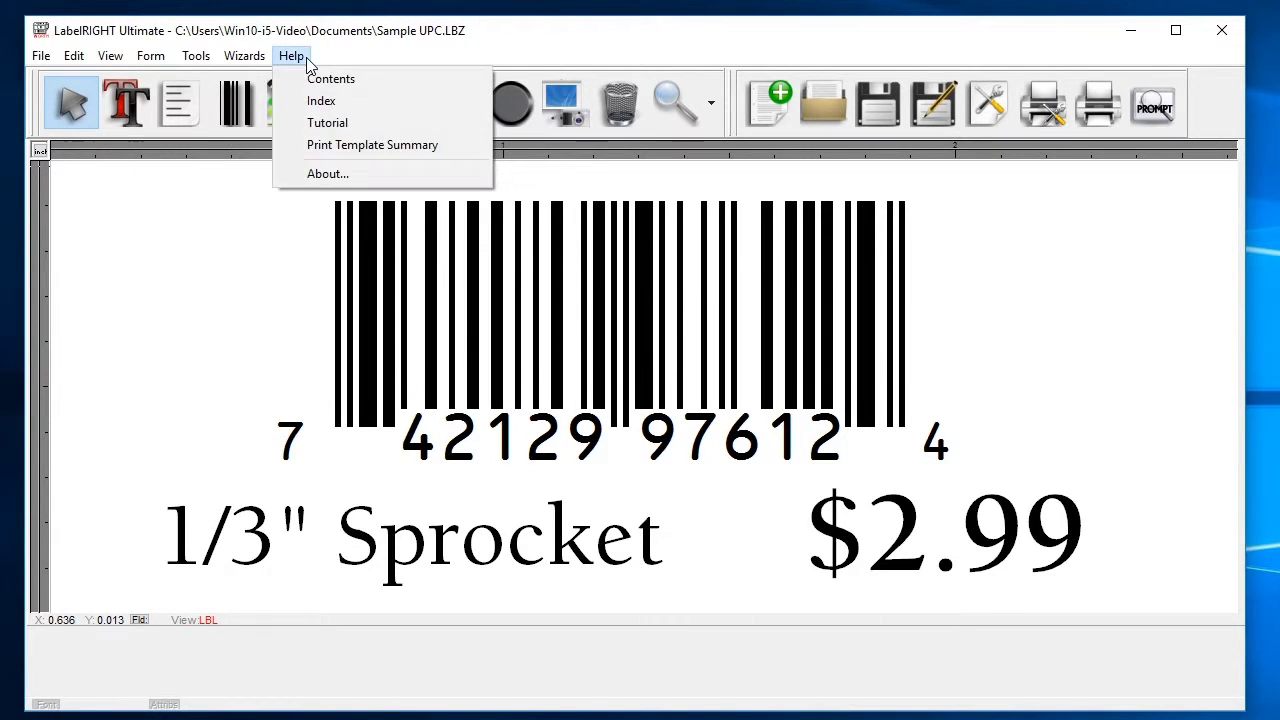
pyautogui.click(389, 79)
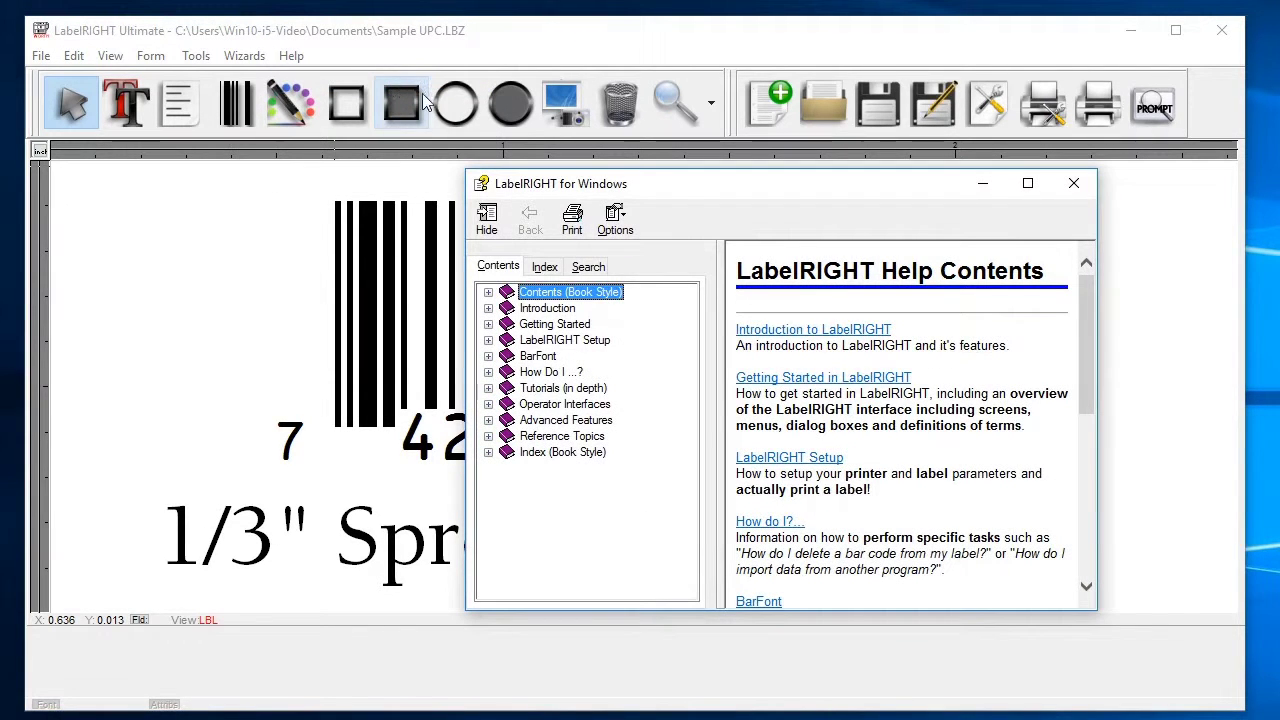